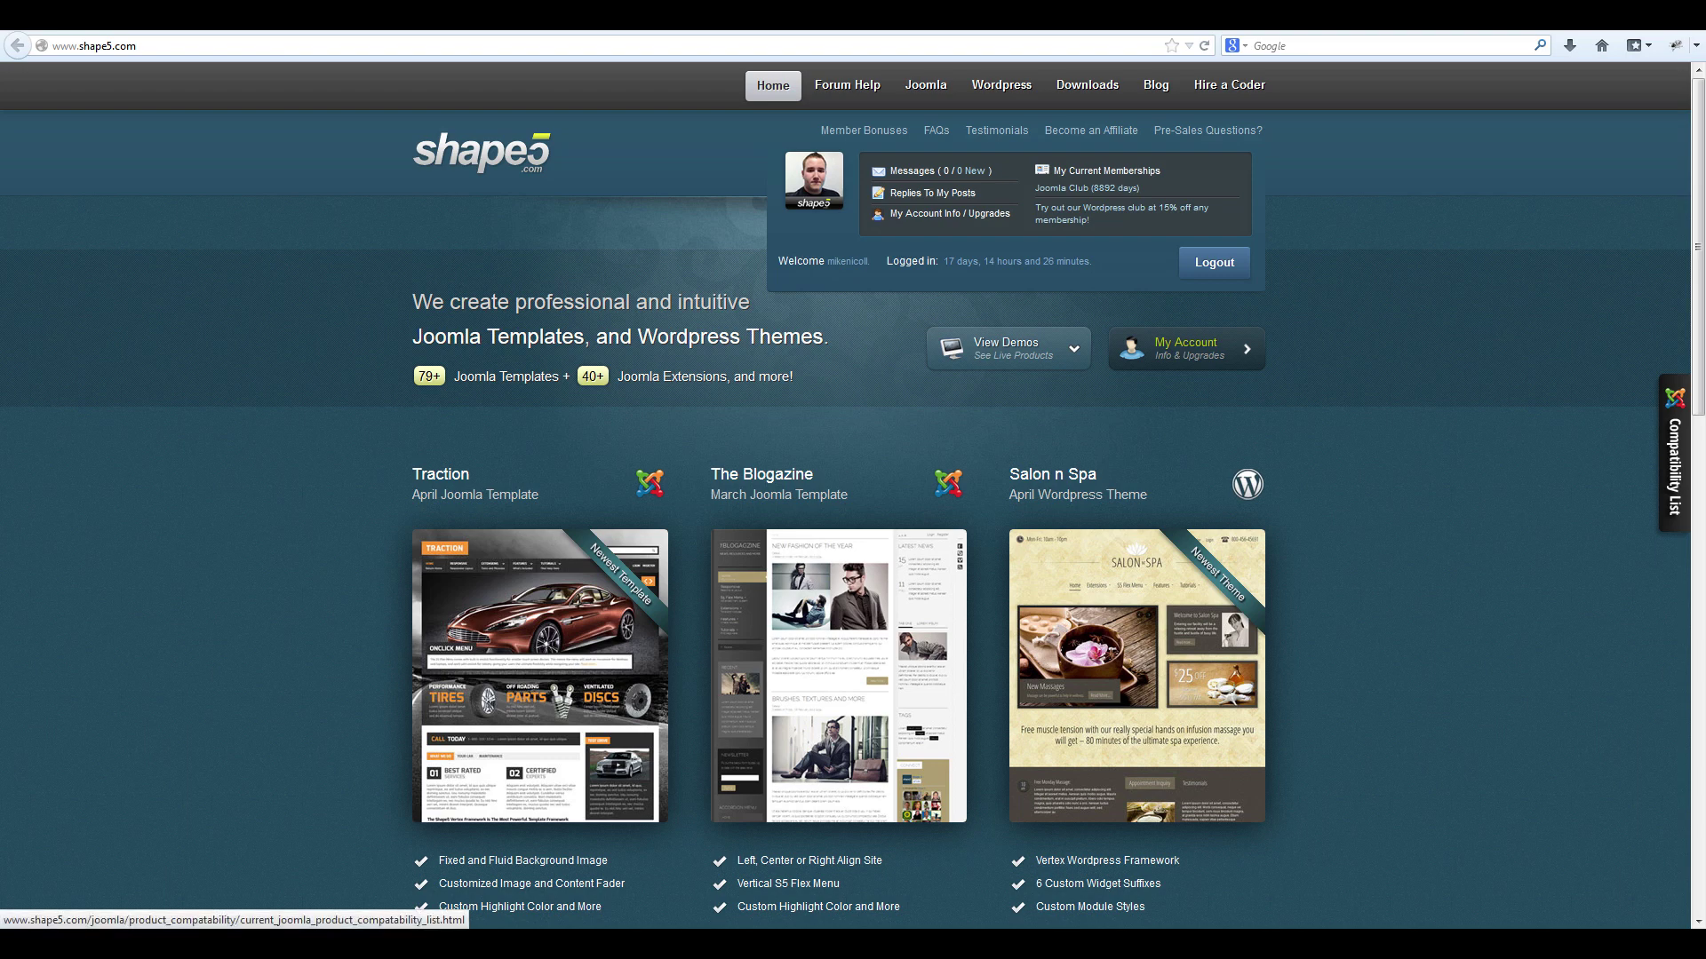
# Open the Shape5 Joomla compatibility list to see which Joomla versions Traction supports.
pyautogui.click(1673, 458)
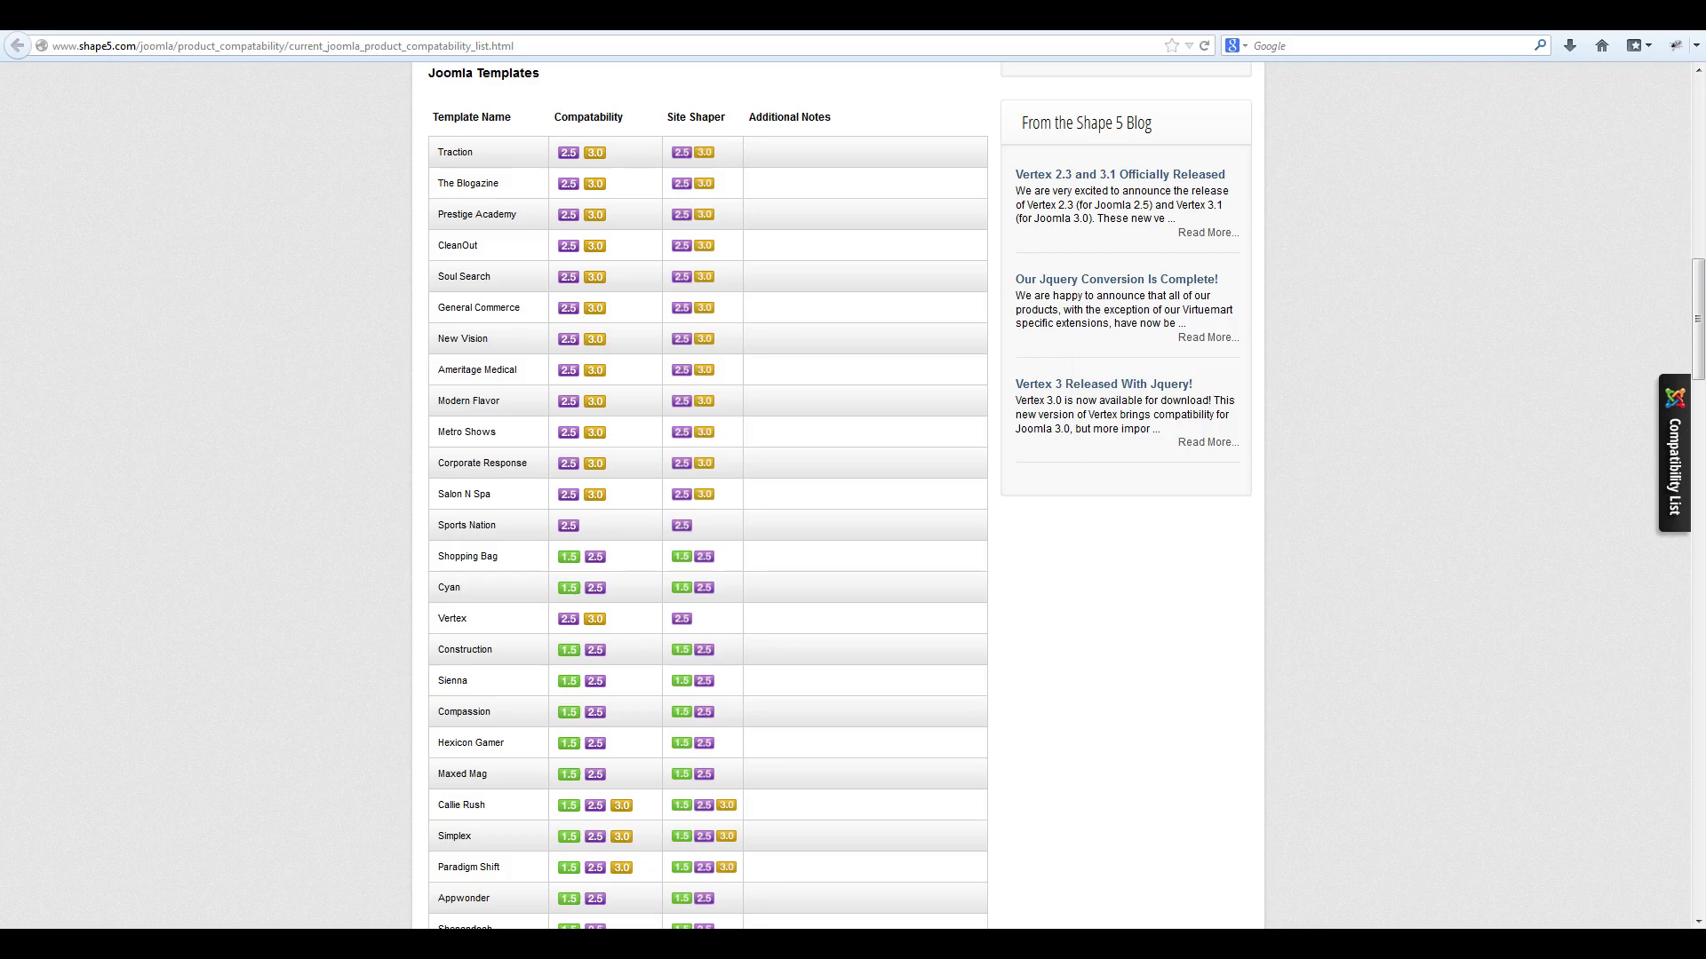
# Visit the Traction Site Shaper downloads page, then return to File Manager at public_html.
pyautogui.hotkey('alt', 'Left')
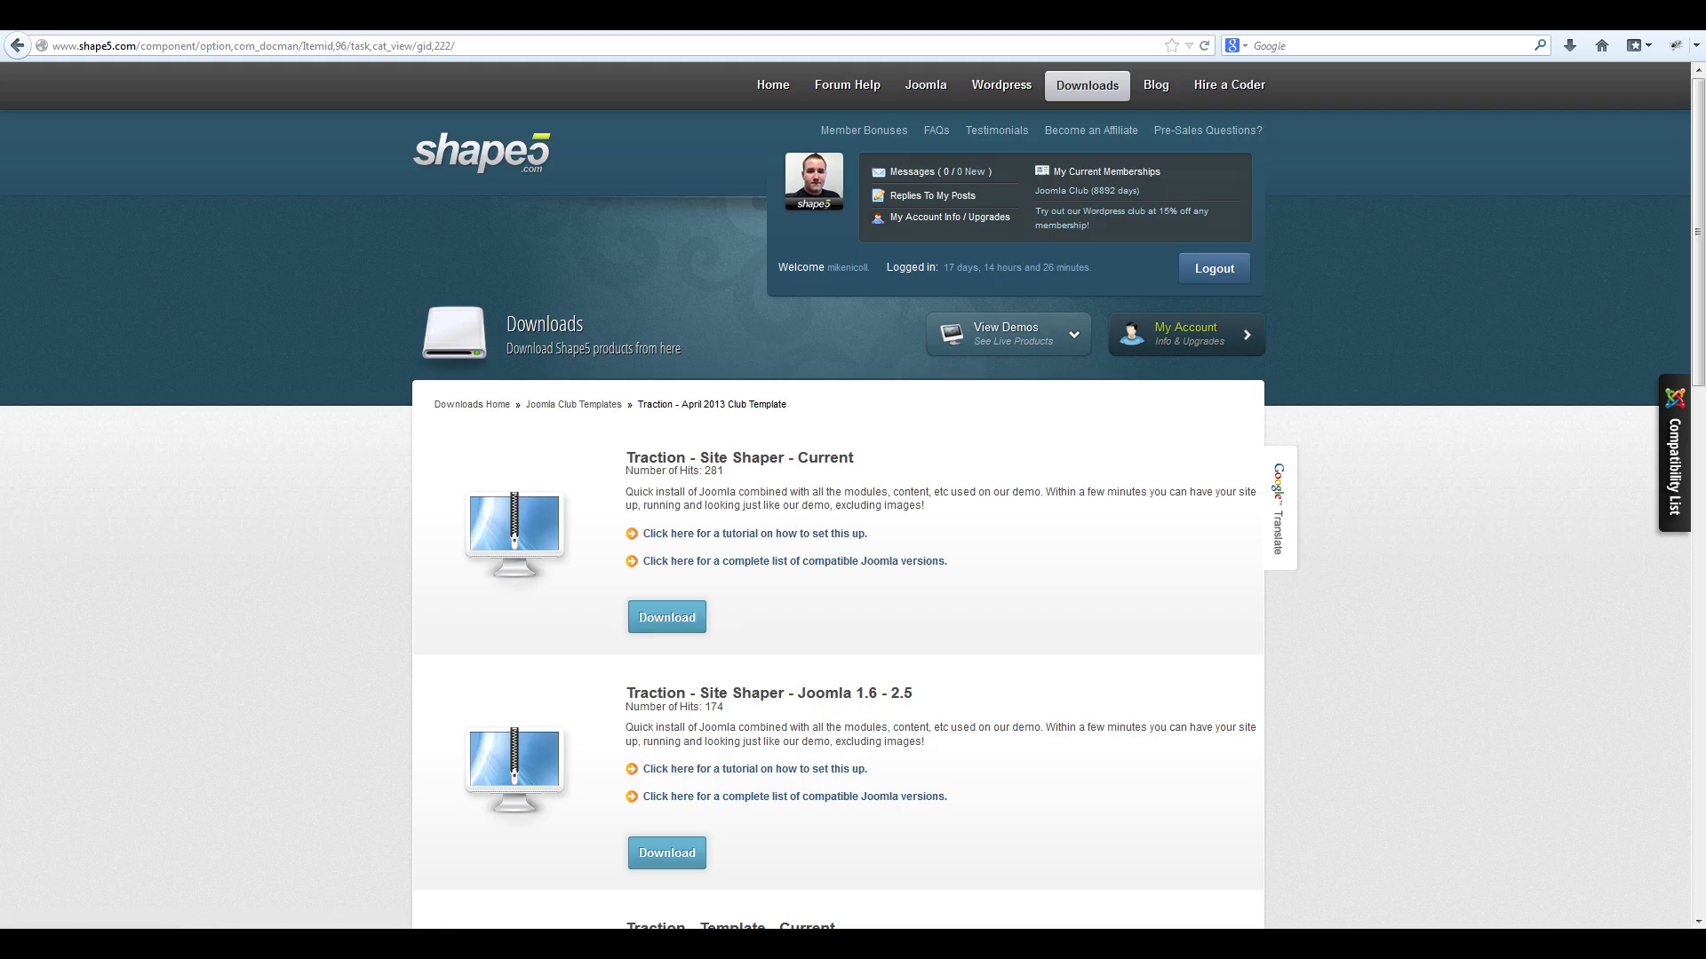
pyautogui.hotkey('ctrl', 'Tab')
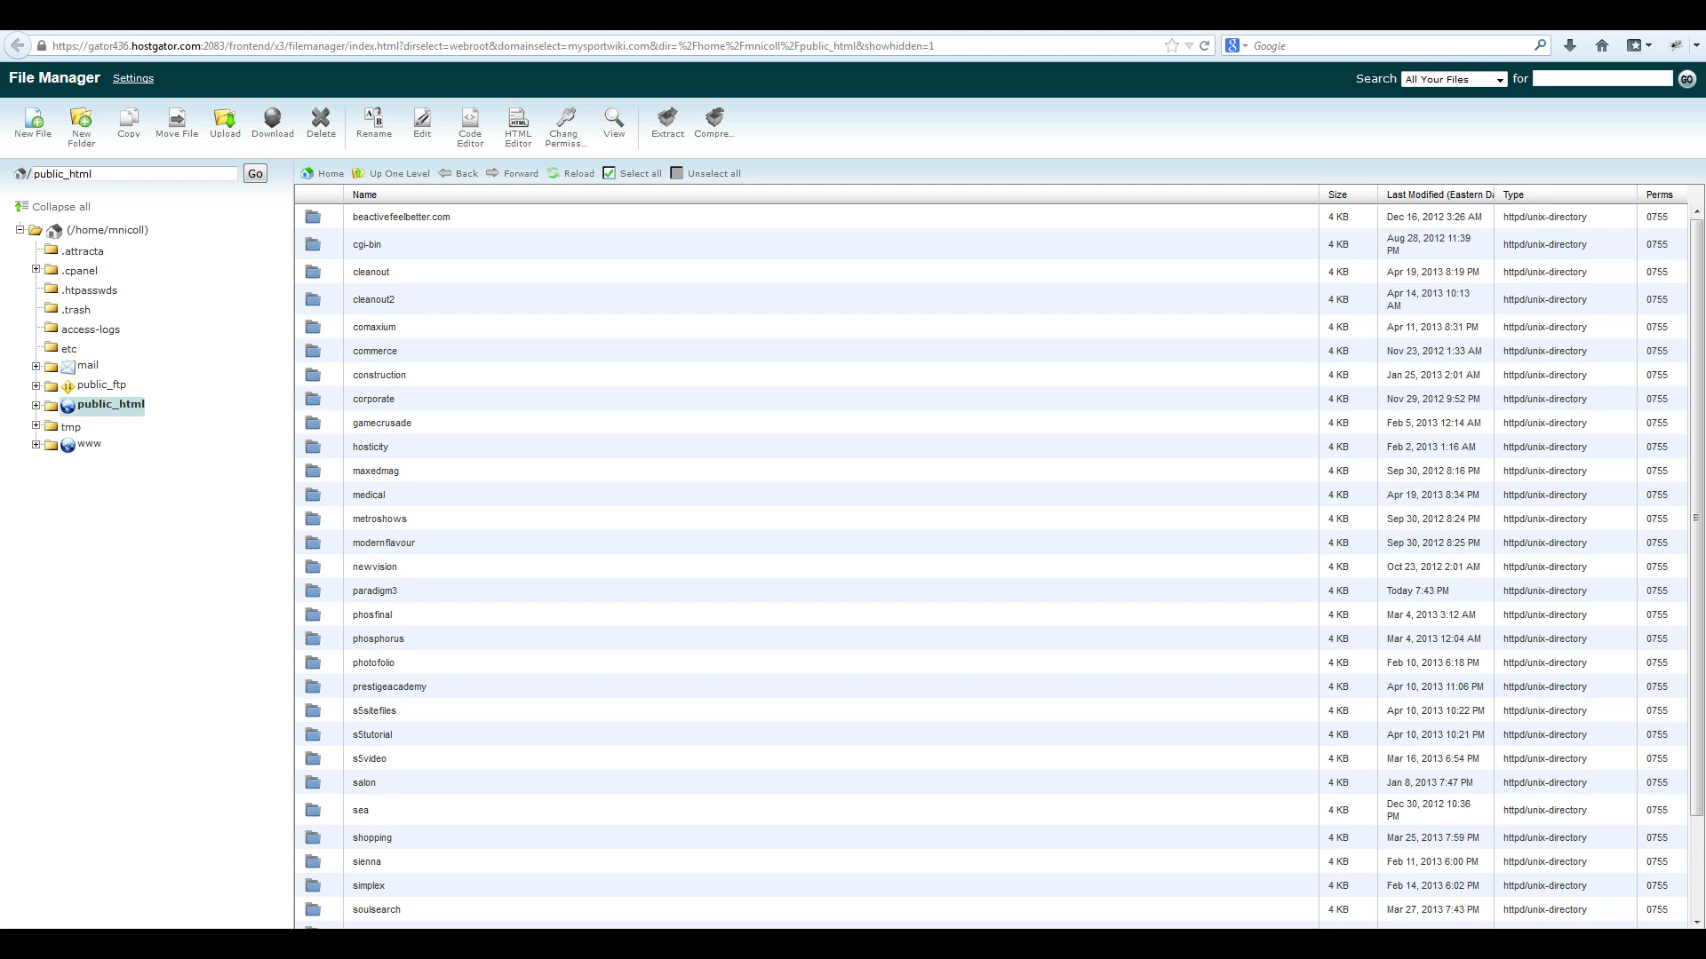
# Create a new folder in public_html for the Traction site.
pyautogui.scroll(-2, 990, 569)
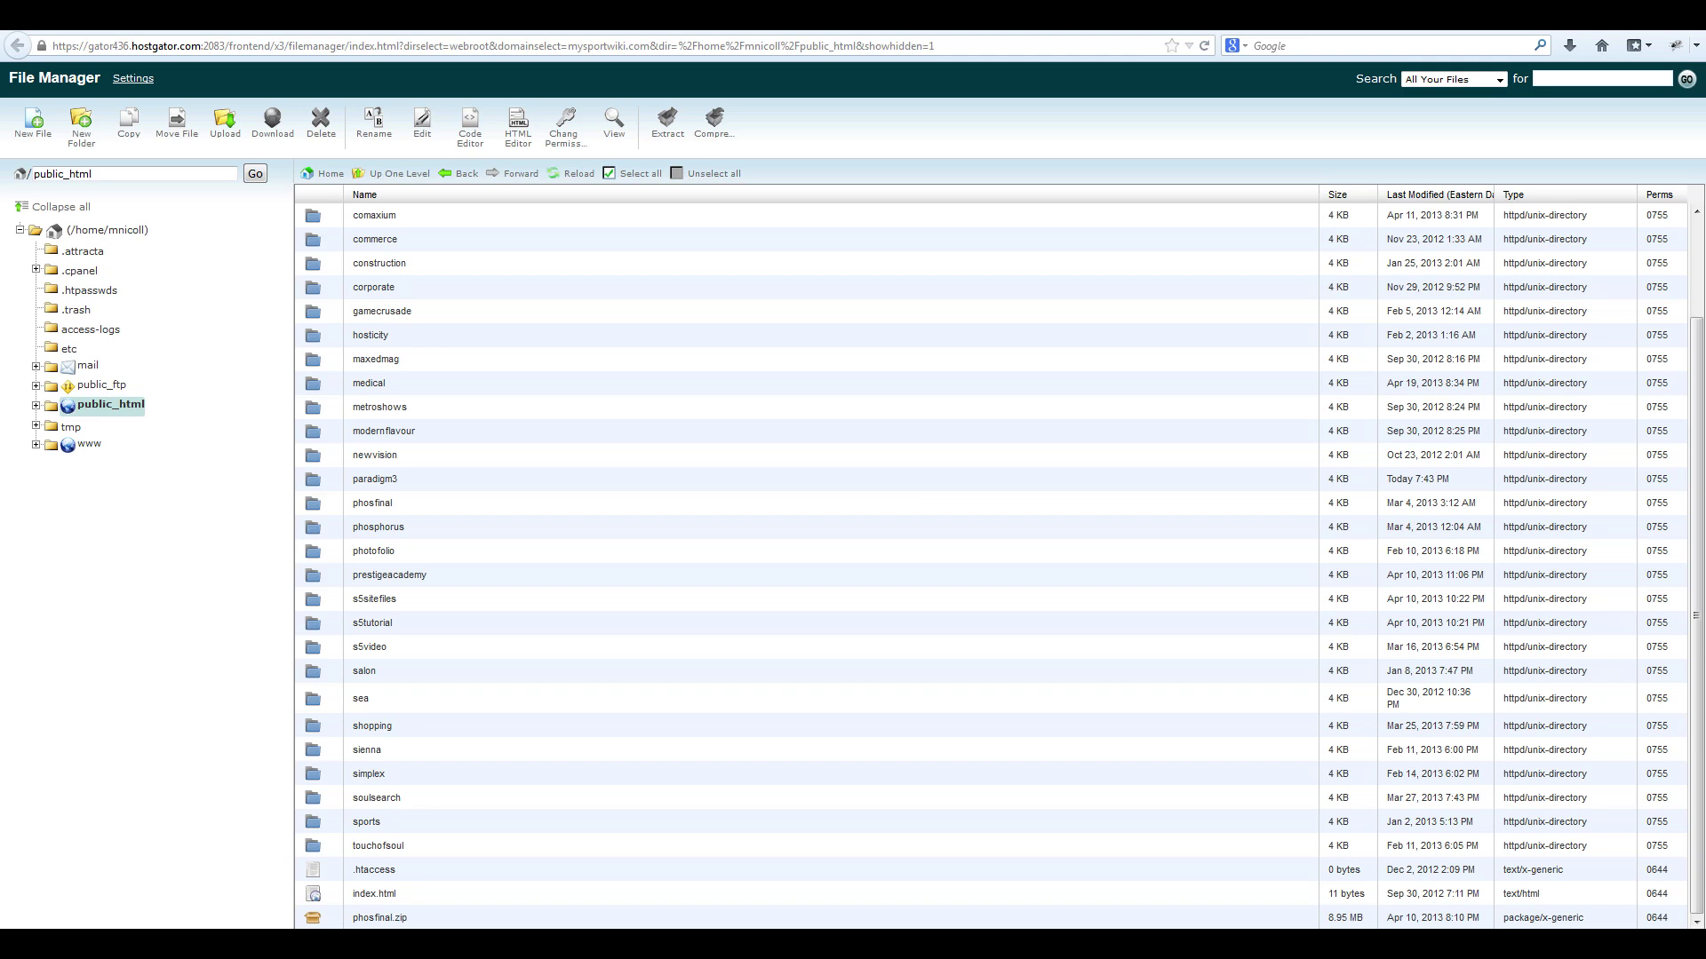
pyautogui.click(81, 129)
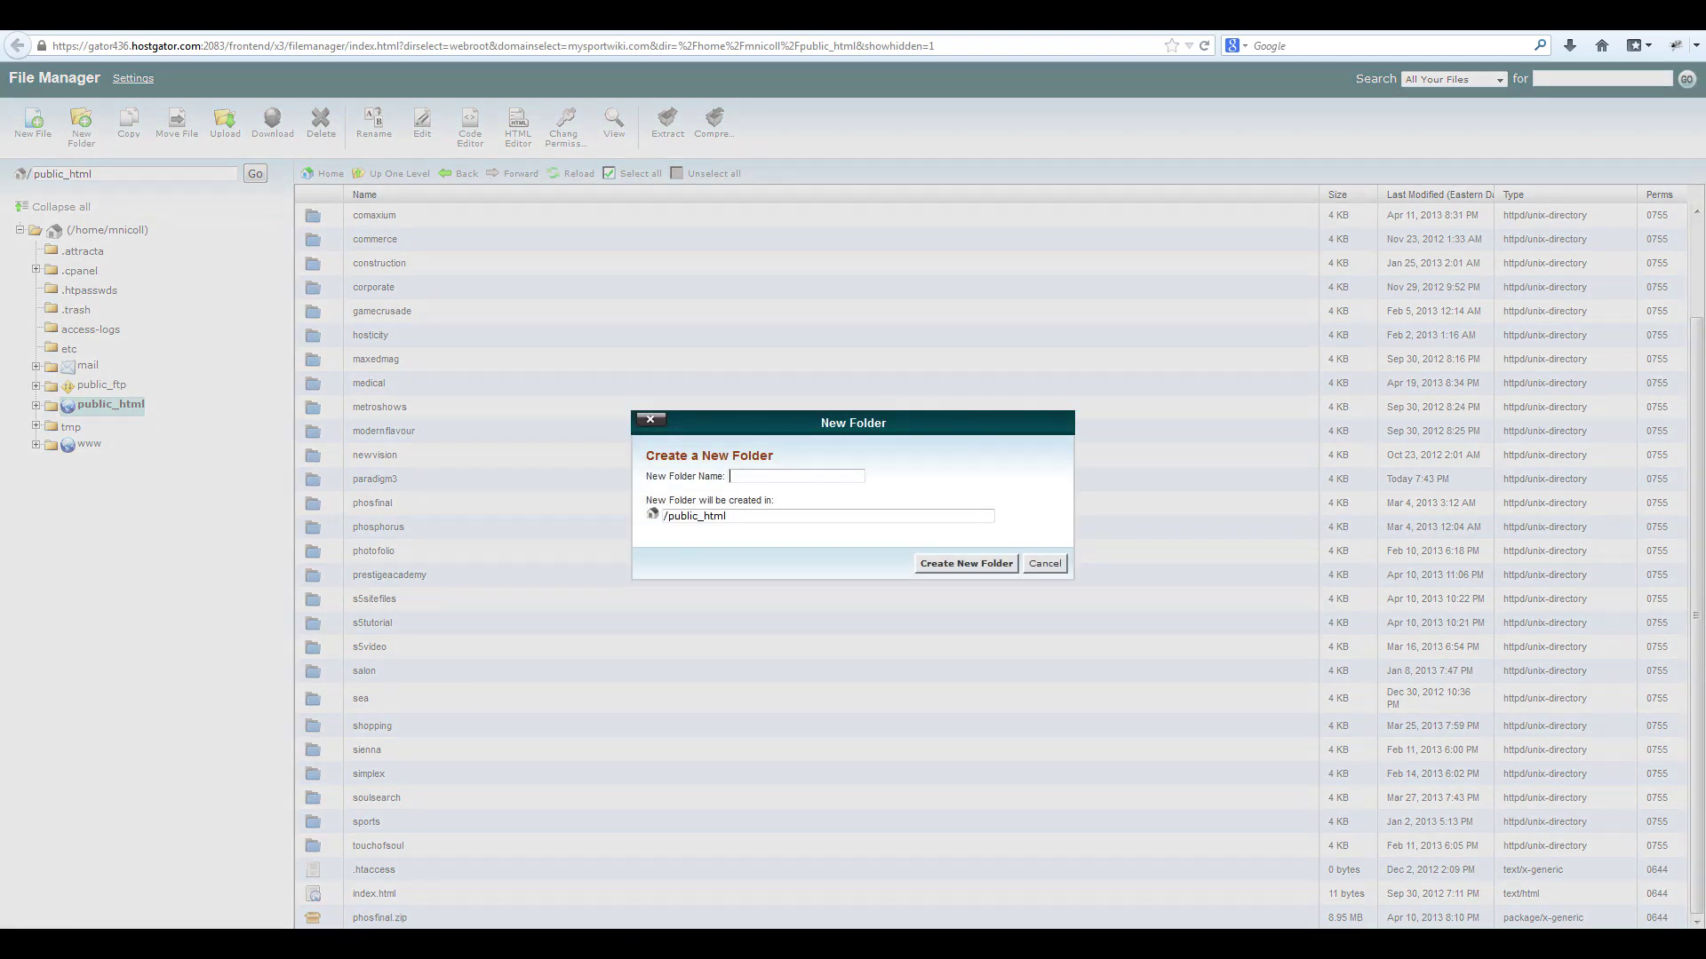
pyautogui.write('testsite')
pyautogui.press('Return')
# Open the new traction folder in File Manager.
pyautogui.scroll(-5, 999, 566)
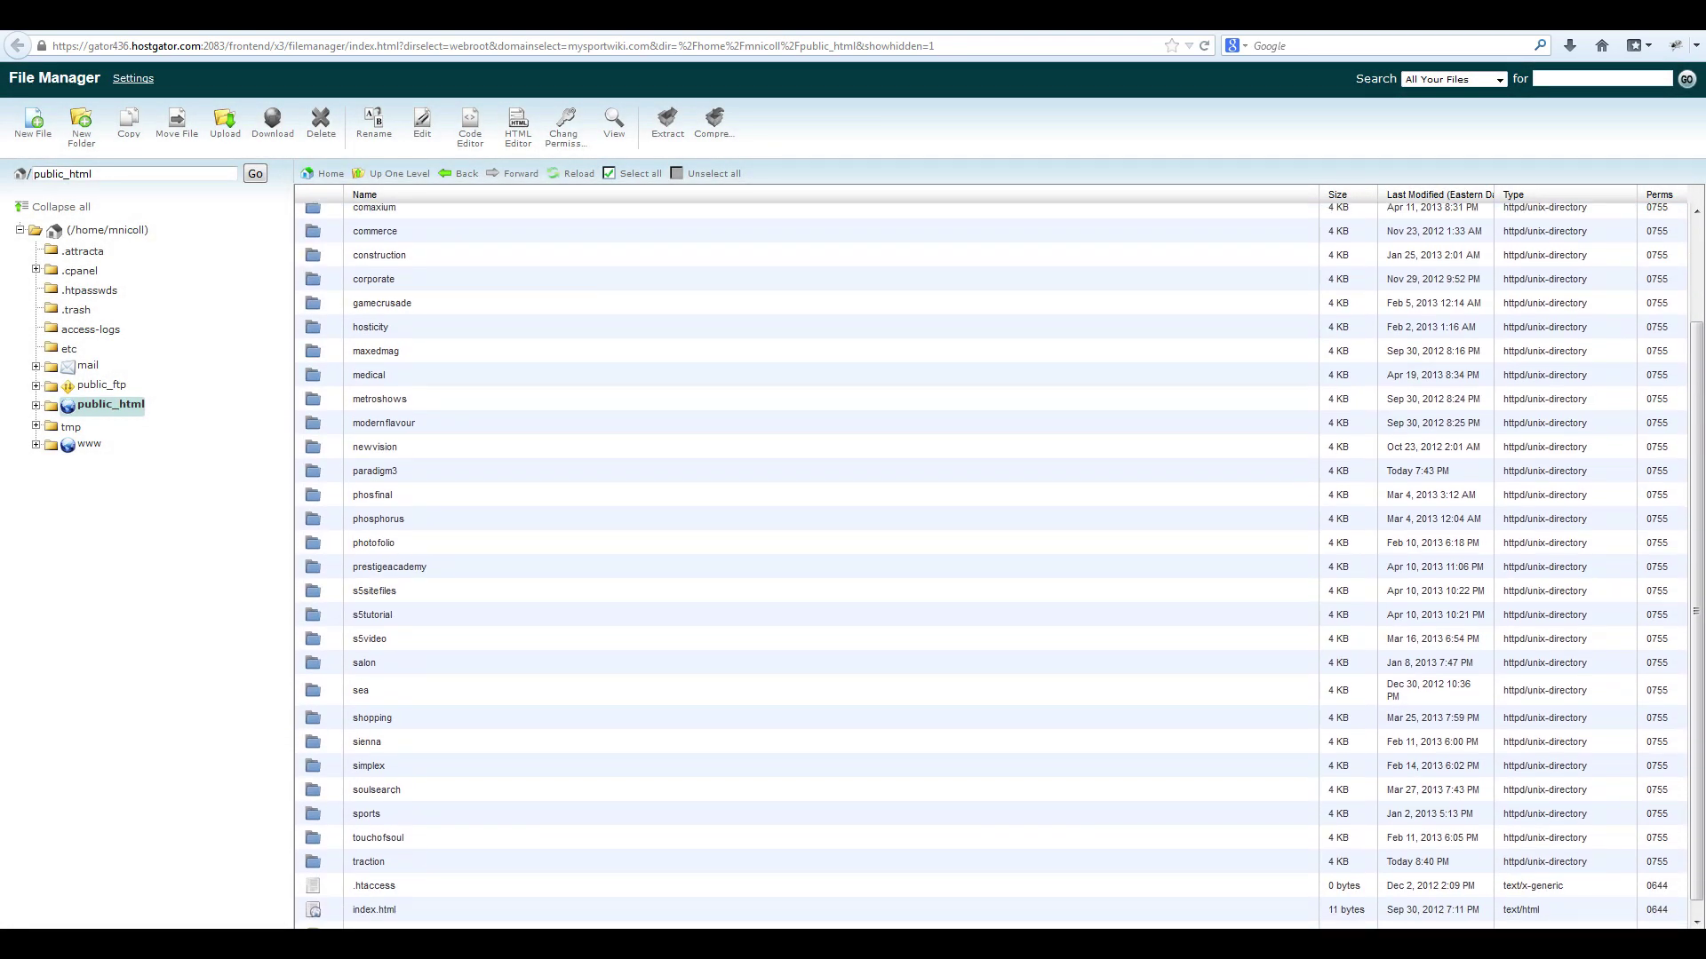
pyautogui.click(369, 862)
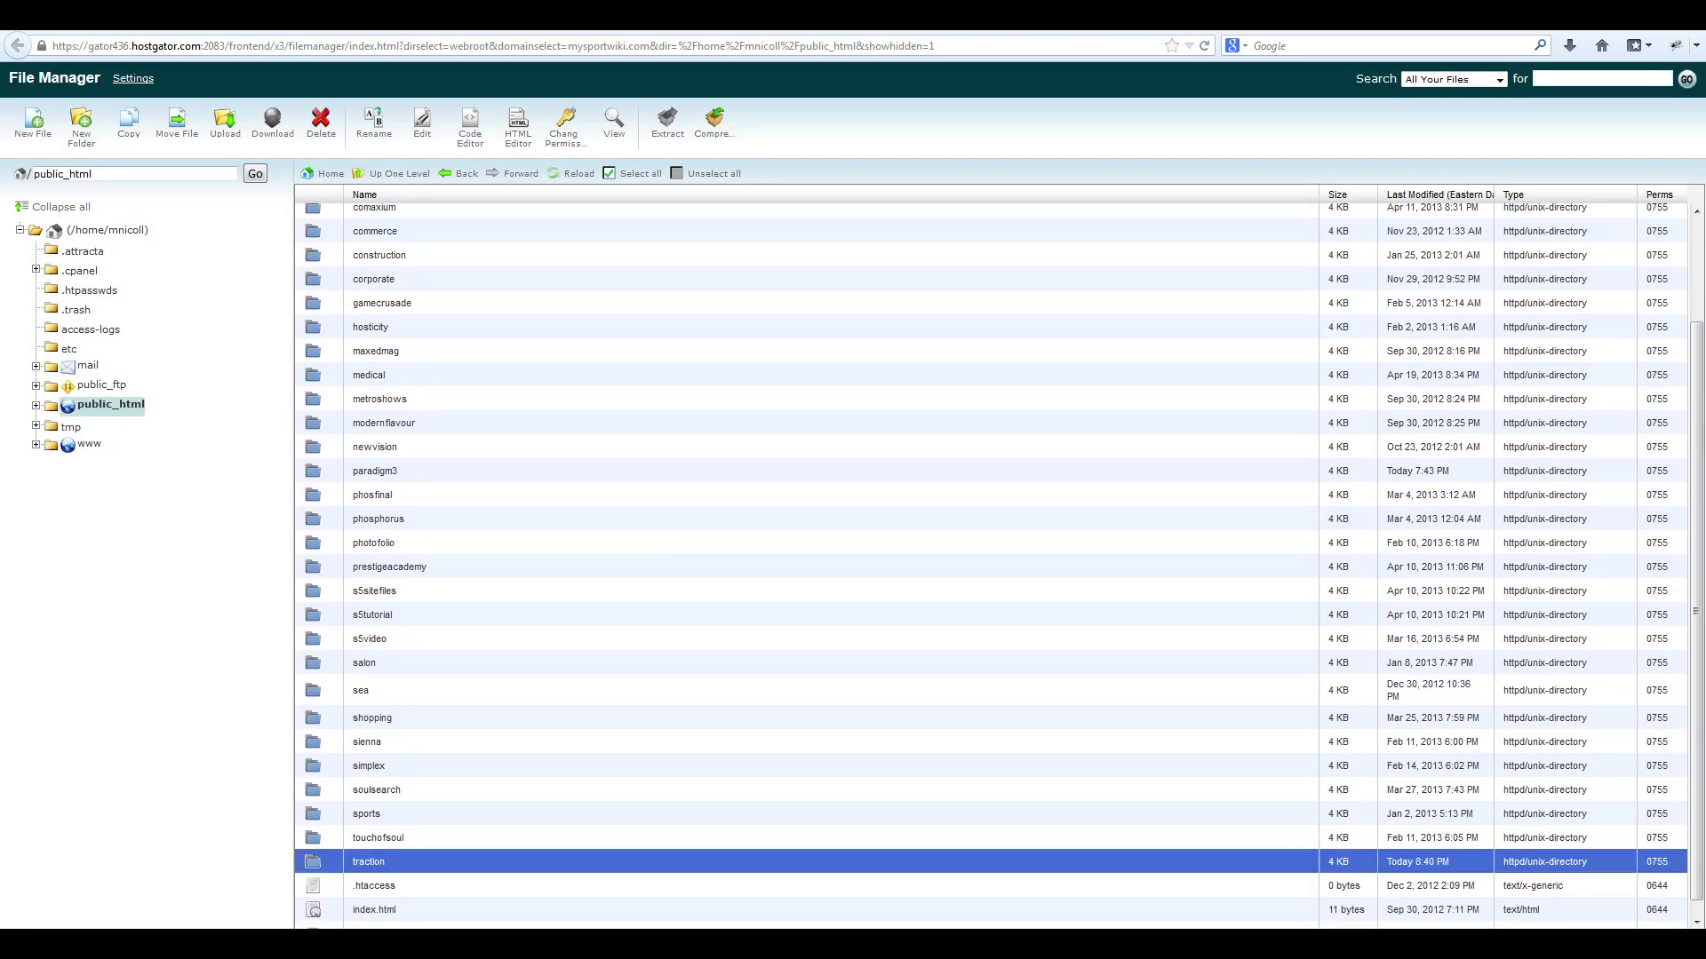
pyautogui.doubleClick(369, 861)
# Upload SiteShaper_Shape5_Traction_current.zip from the Desktop into the traction folder.
pyautogui.click(225, 125)
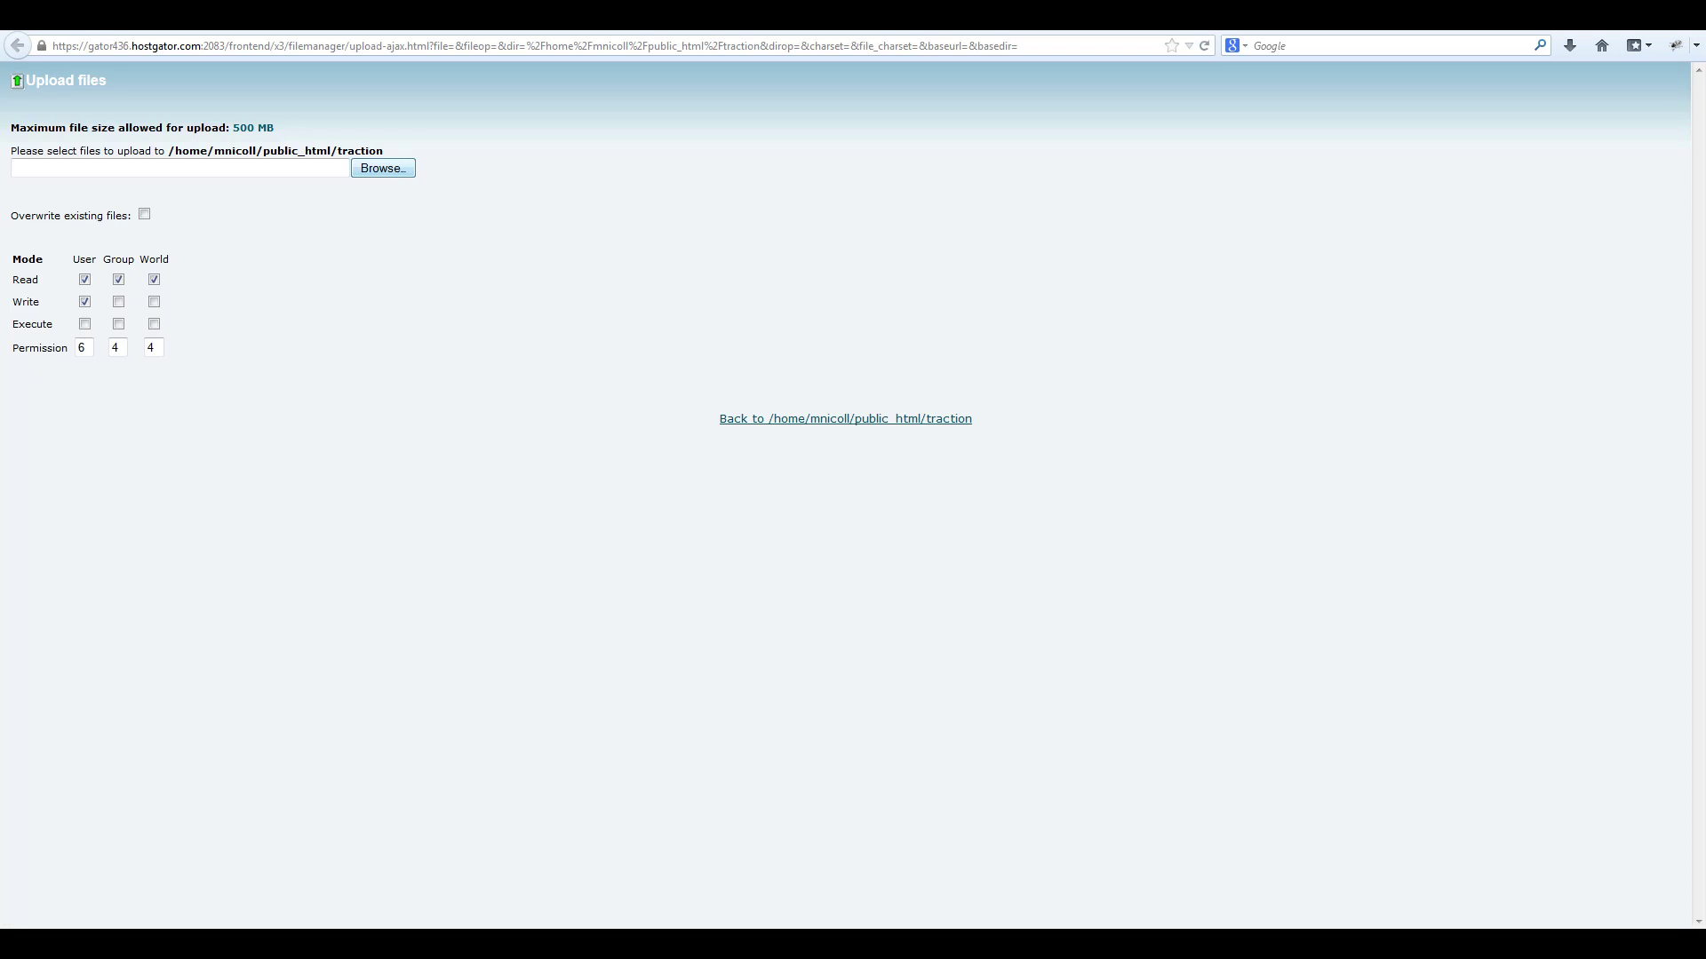
pyautogui.click(383, 168)
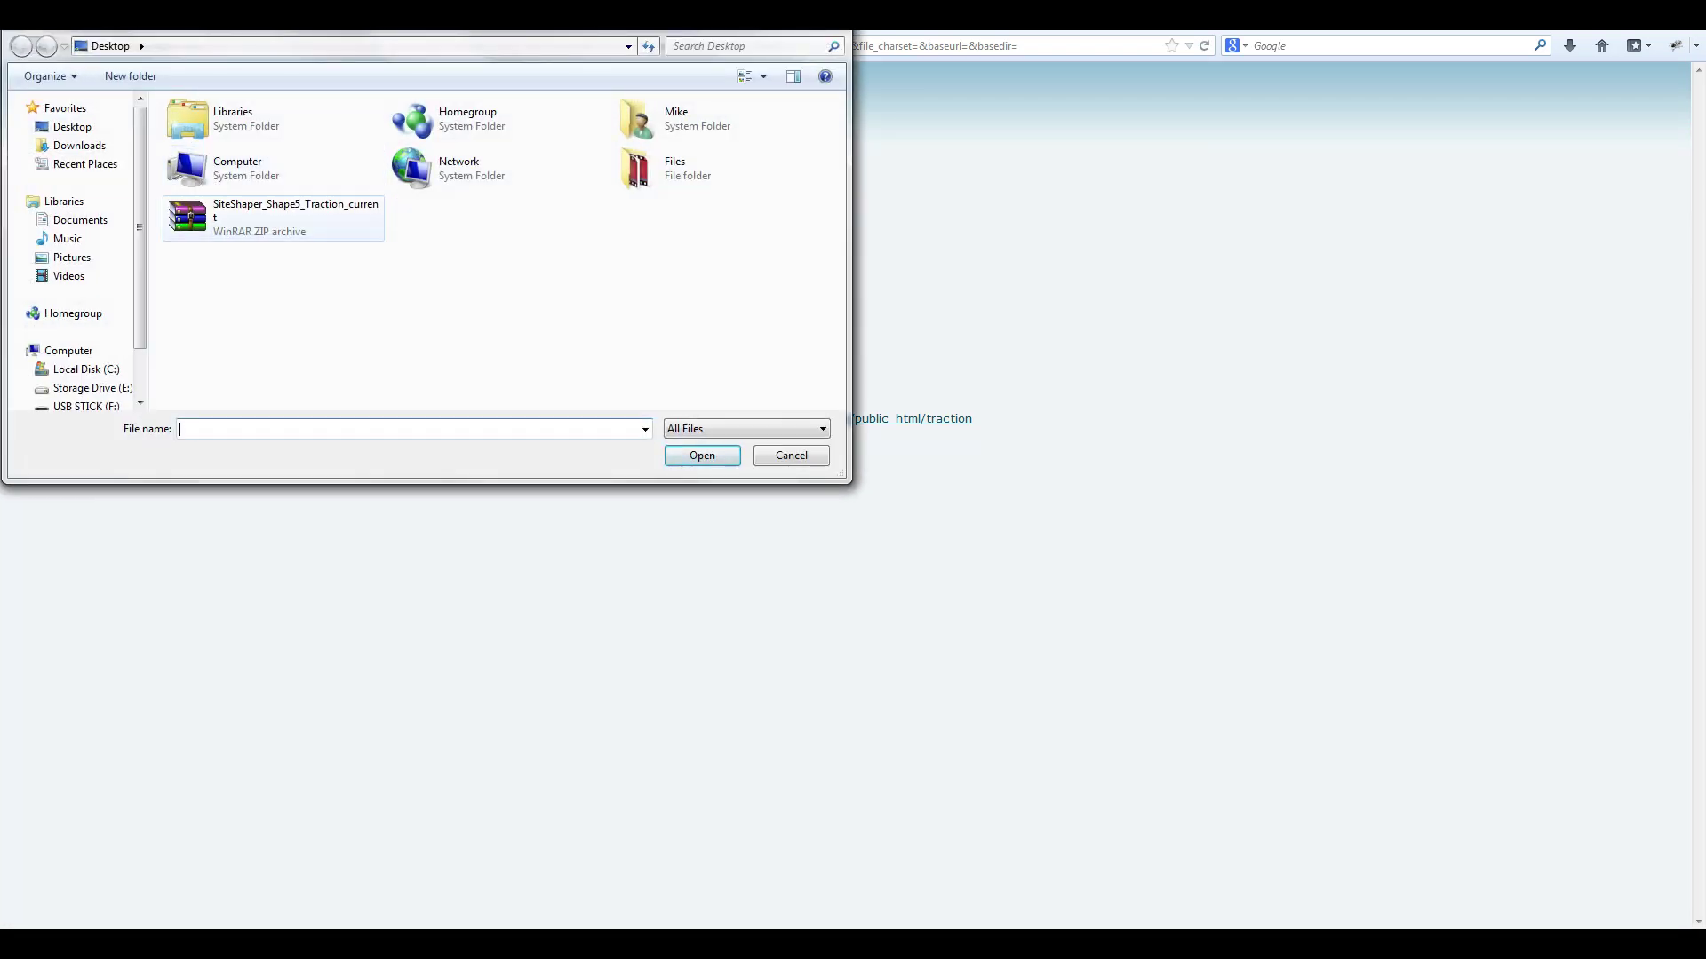
pyautogui.doubleClick(266, 214)
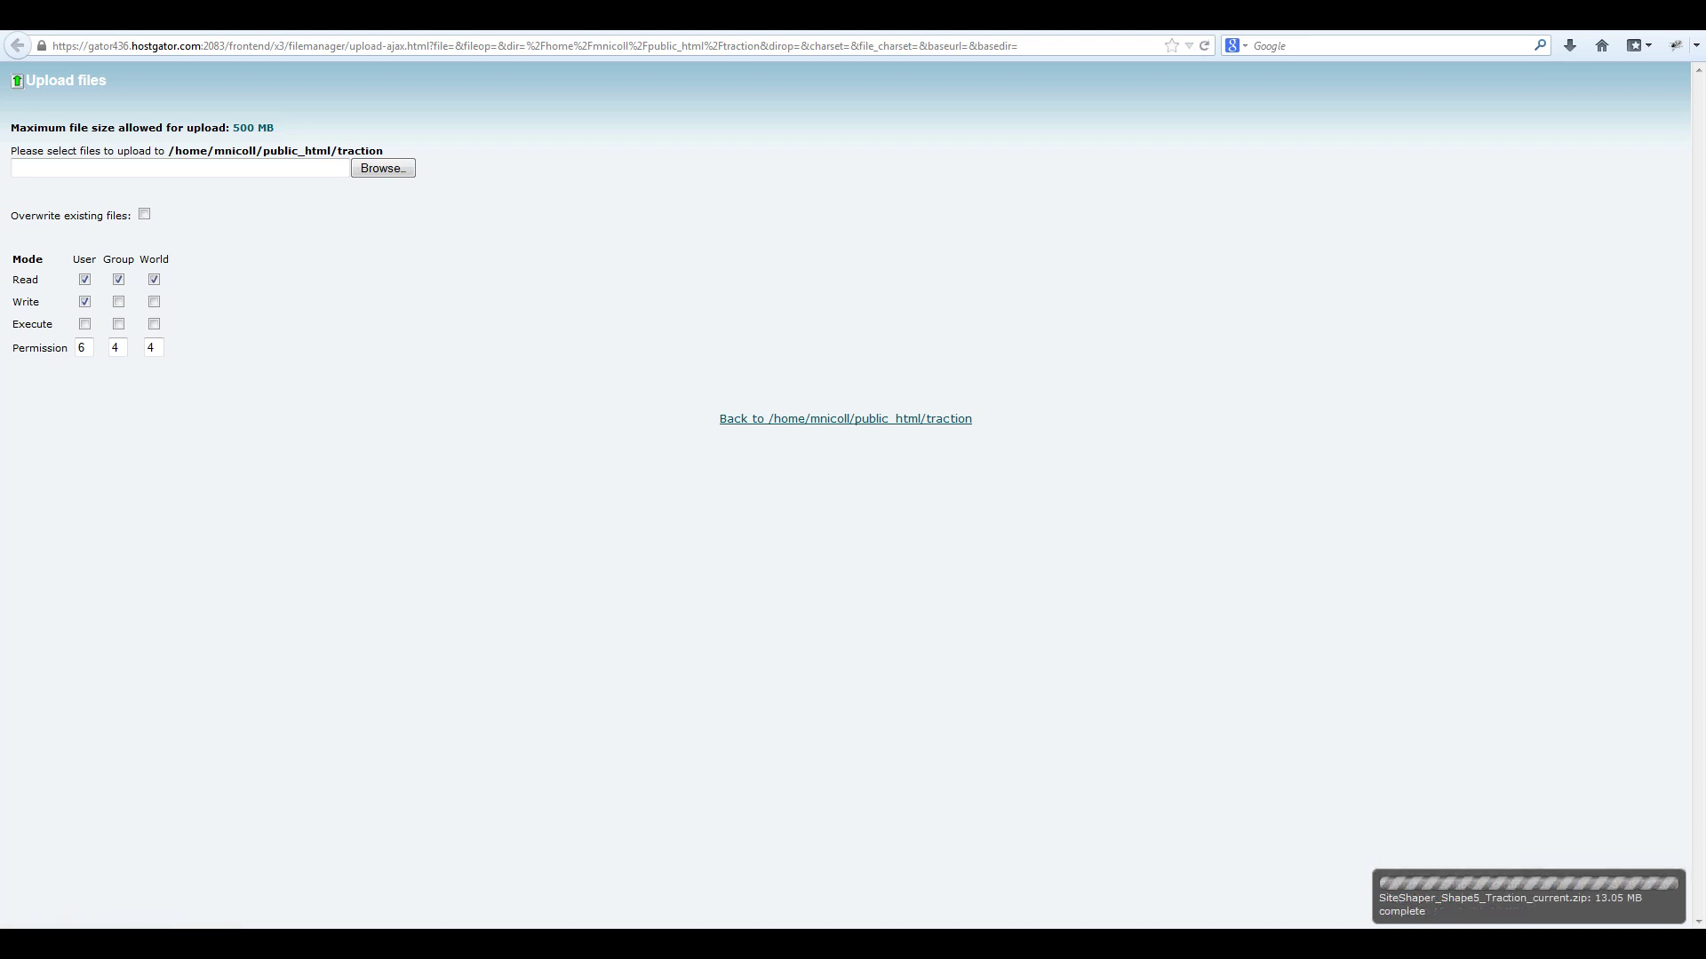
# Extract the Traction zip archive into the traction folder.
pyautogui.hotkey('alt', 'Left')
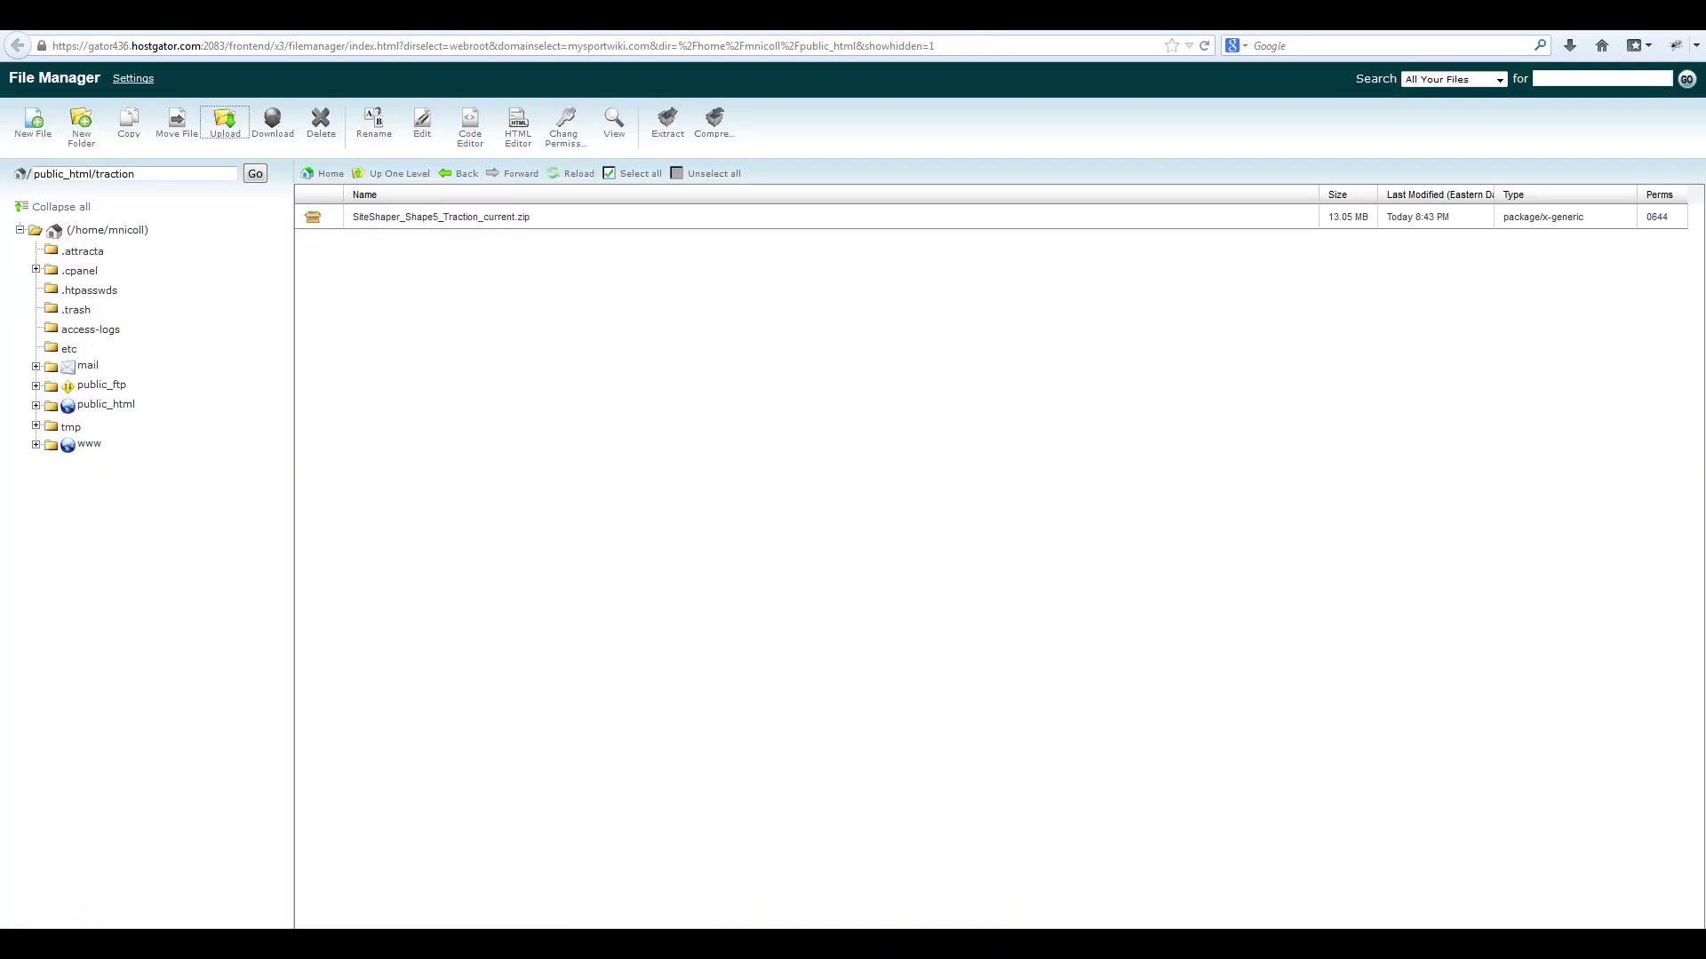
pyautogui.click(441, 217)
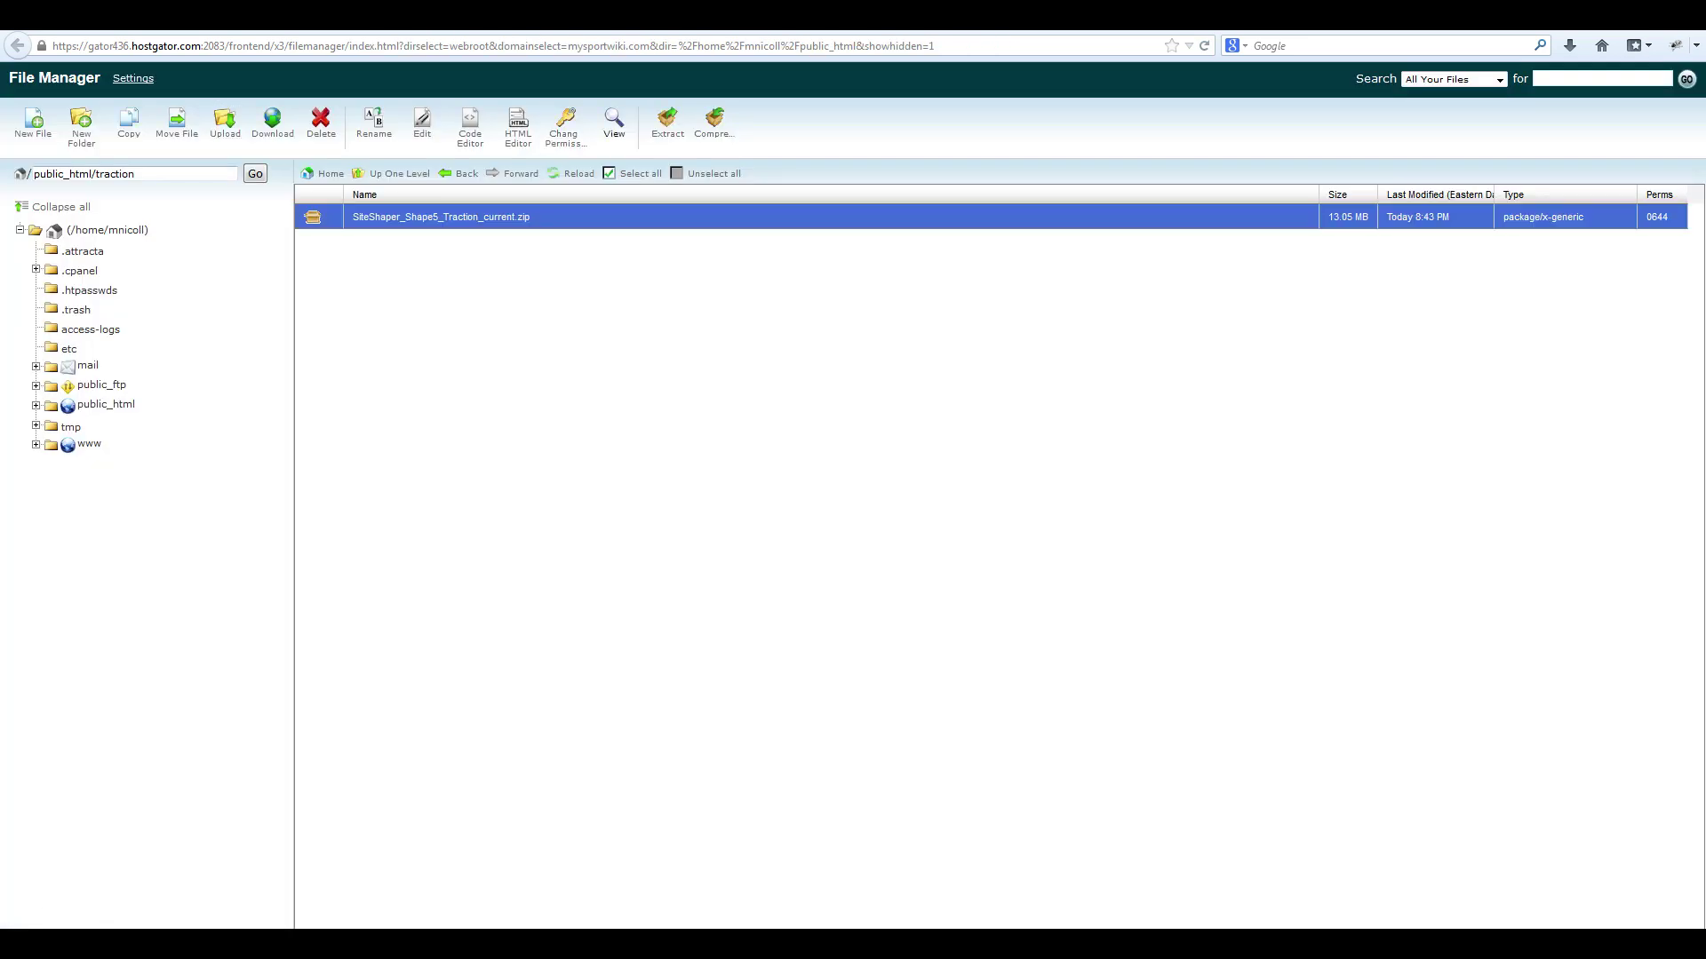
pyautogui.click(667, 125)
pyautogui.click(977, 569)
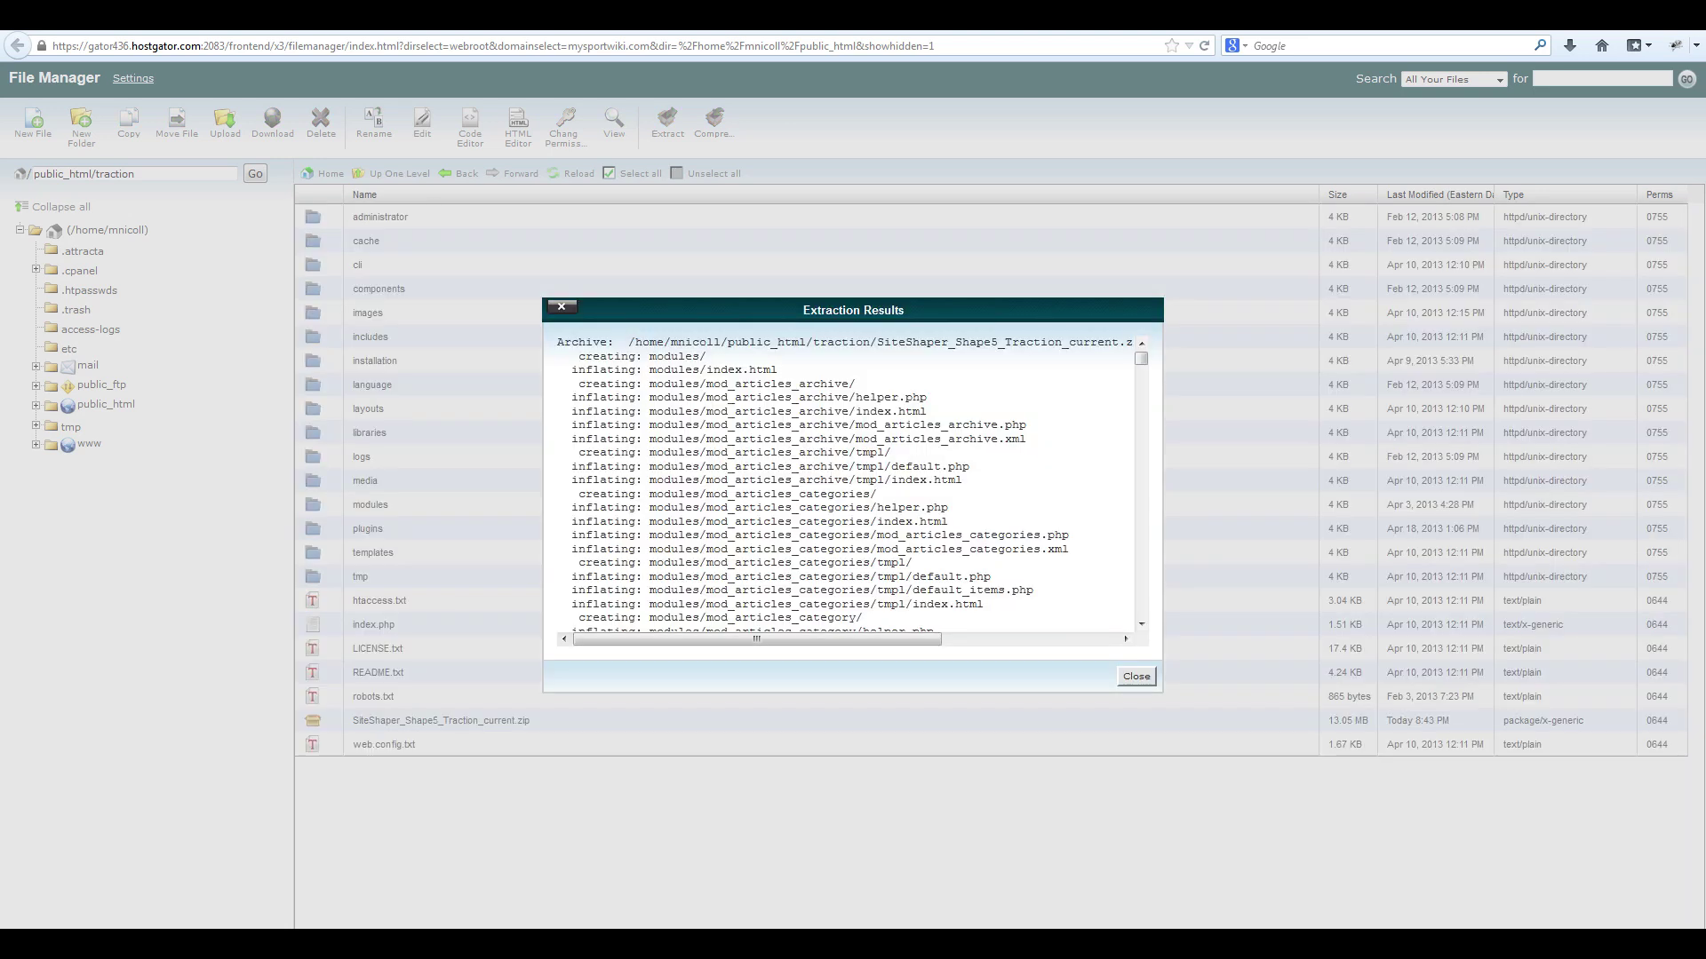
pyautogui.press('Escape')
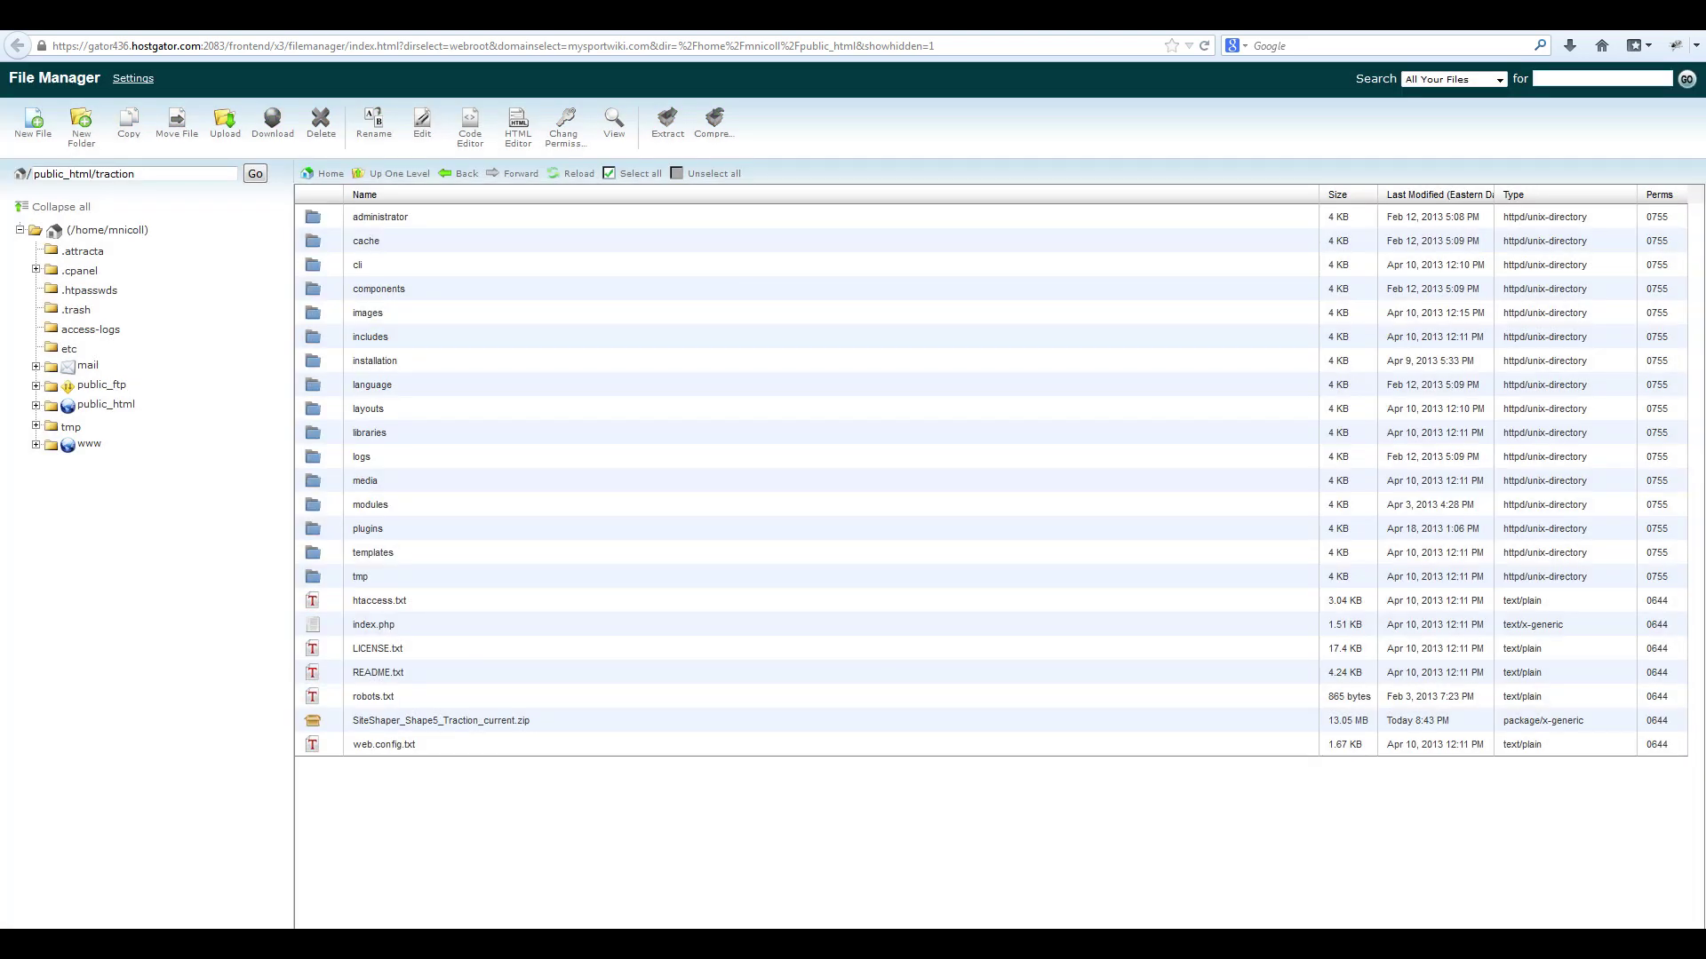
# Delete the Traction zip file from the traction folder.
pyautogui.click(440, 720)
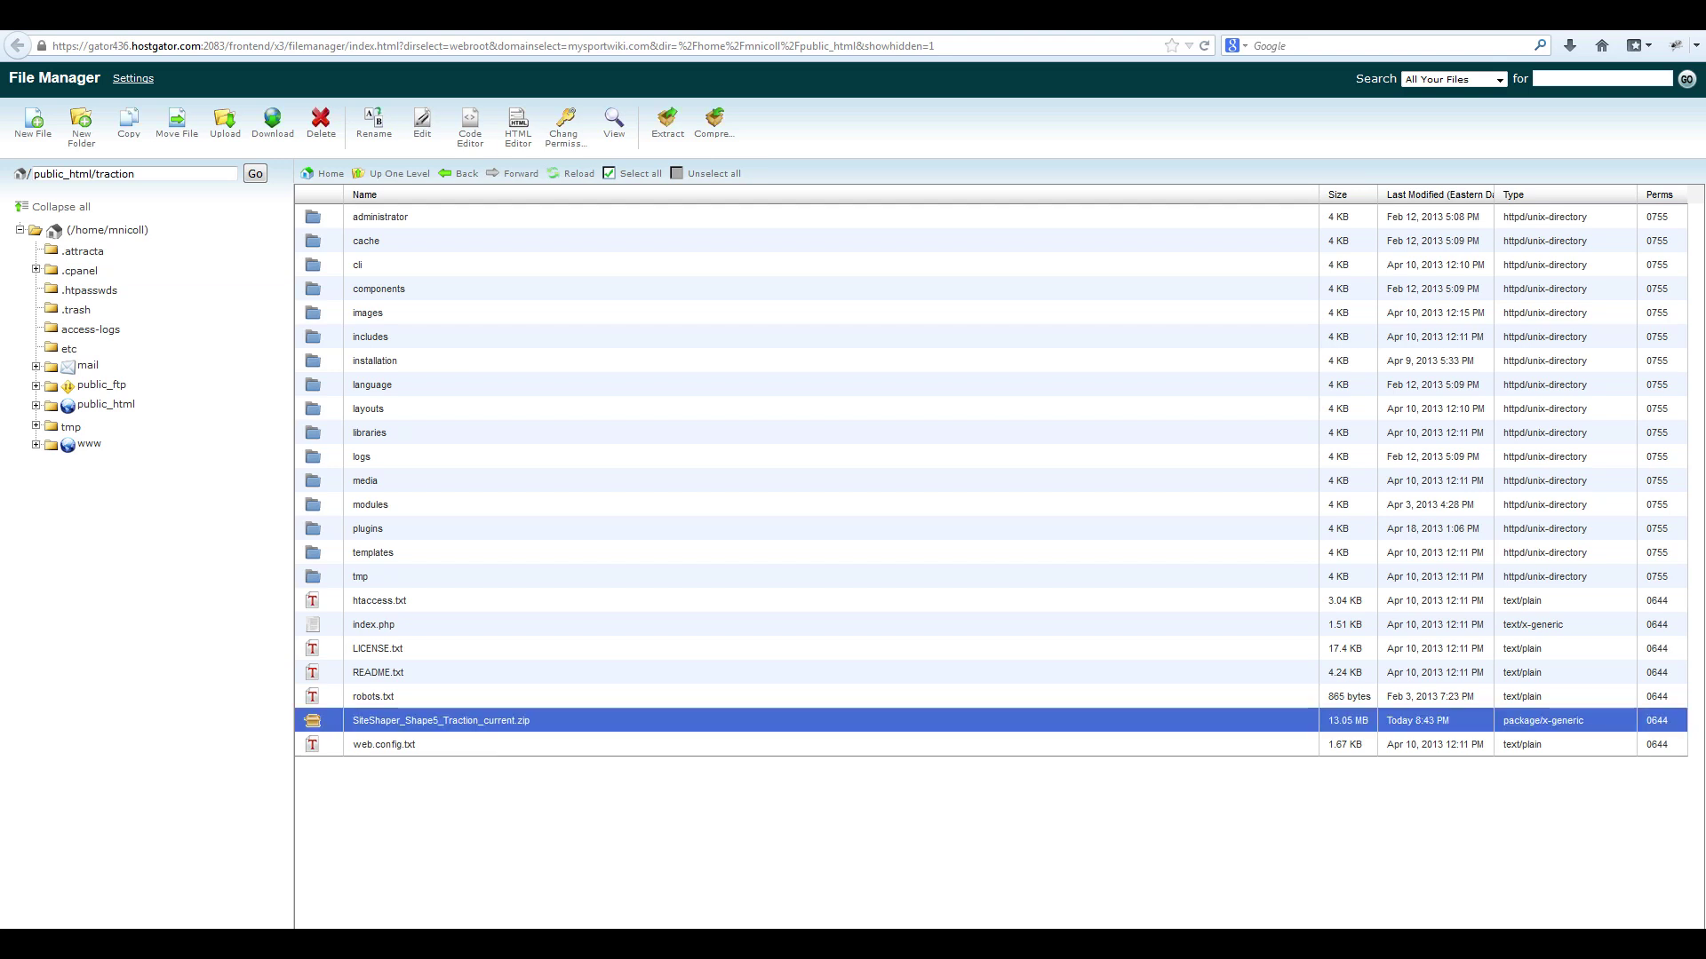
pyautogui.click(321, 125)
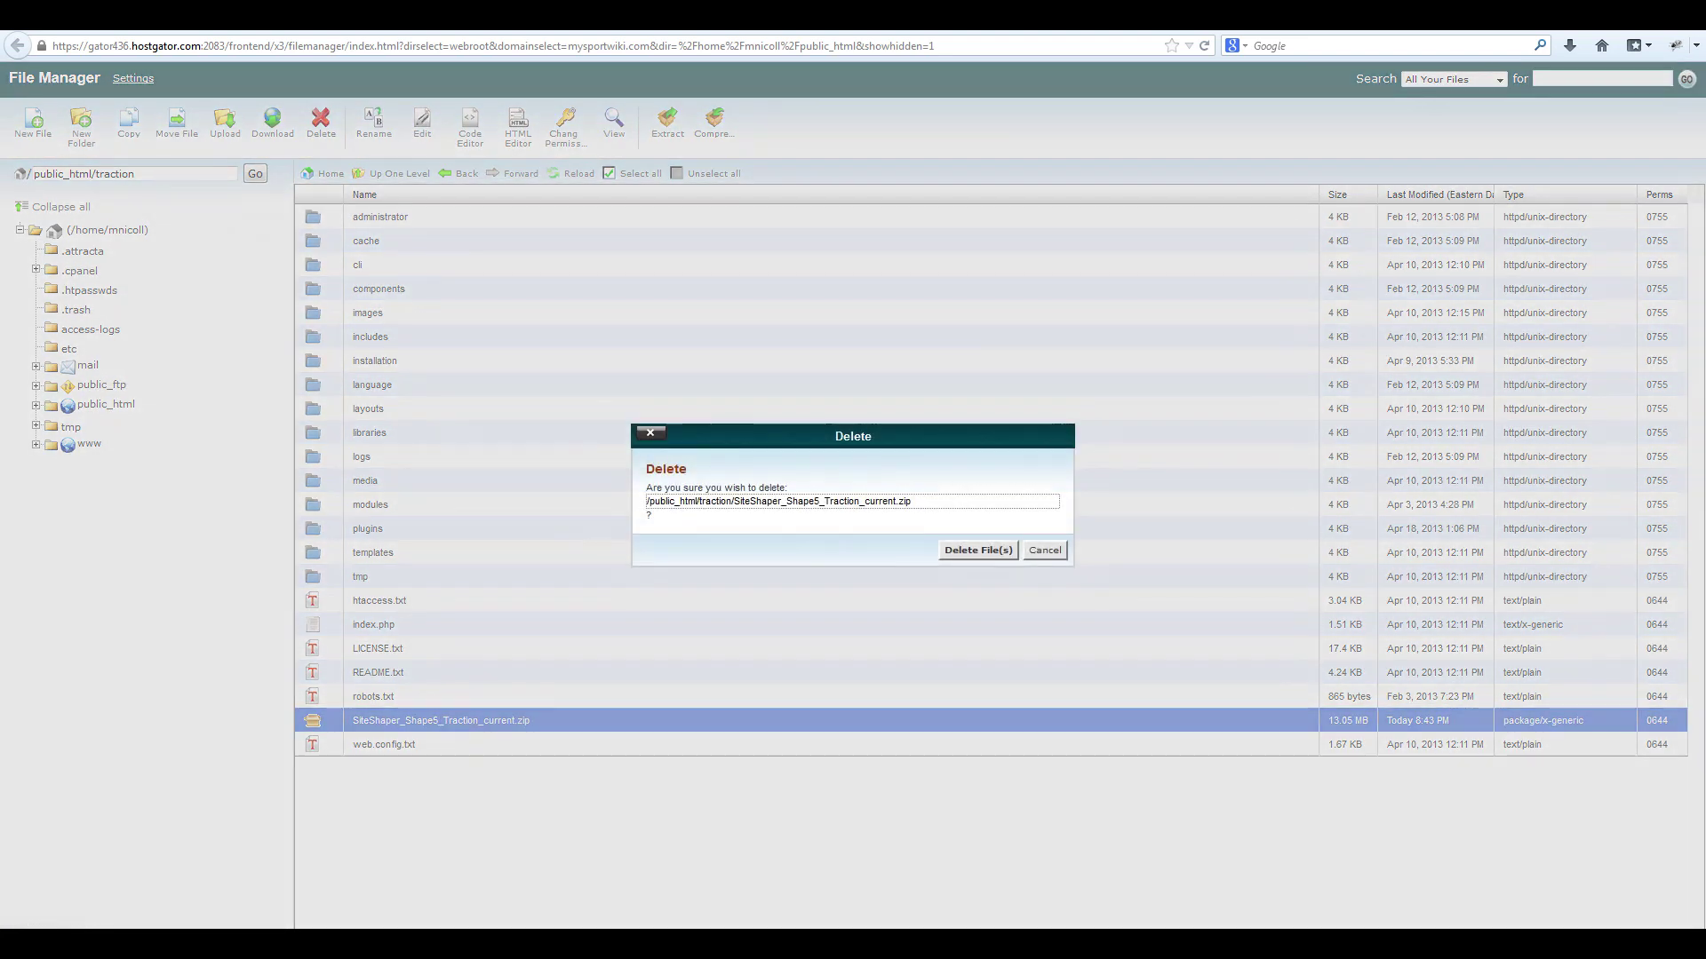
pyautogui.click(977, 551)
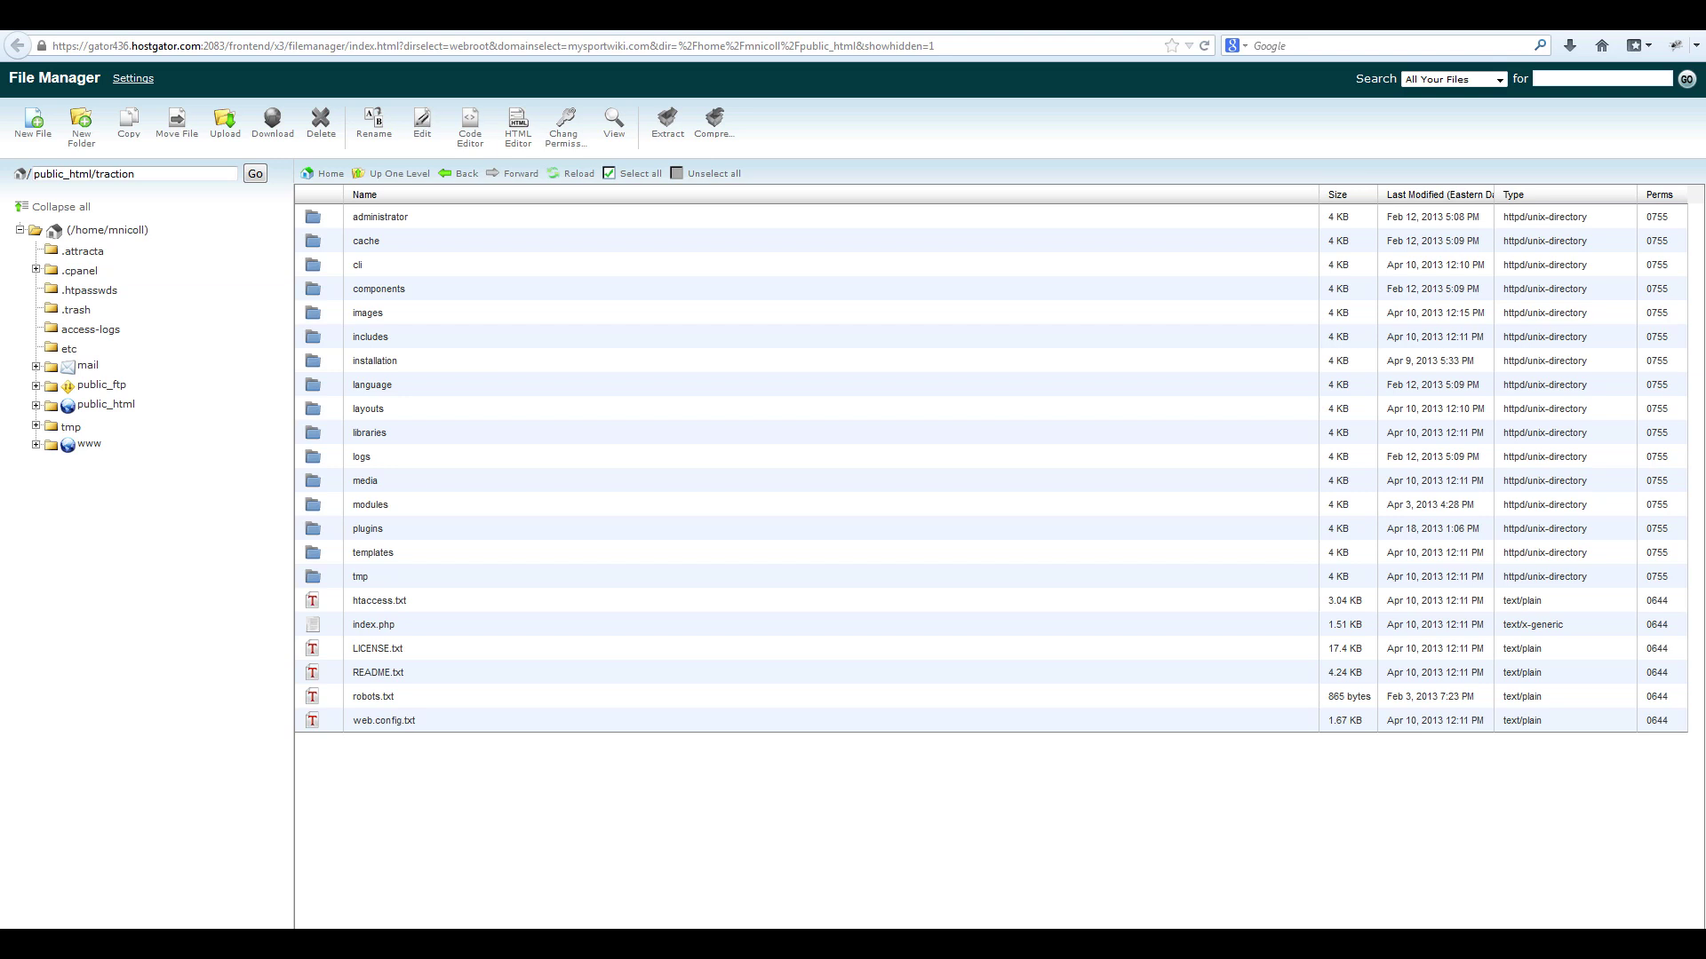
# Create a new MySQL database named traction in cPanel.
pyautogui.hotkey('alt', 'Tab')
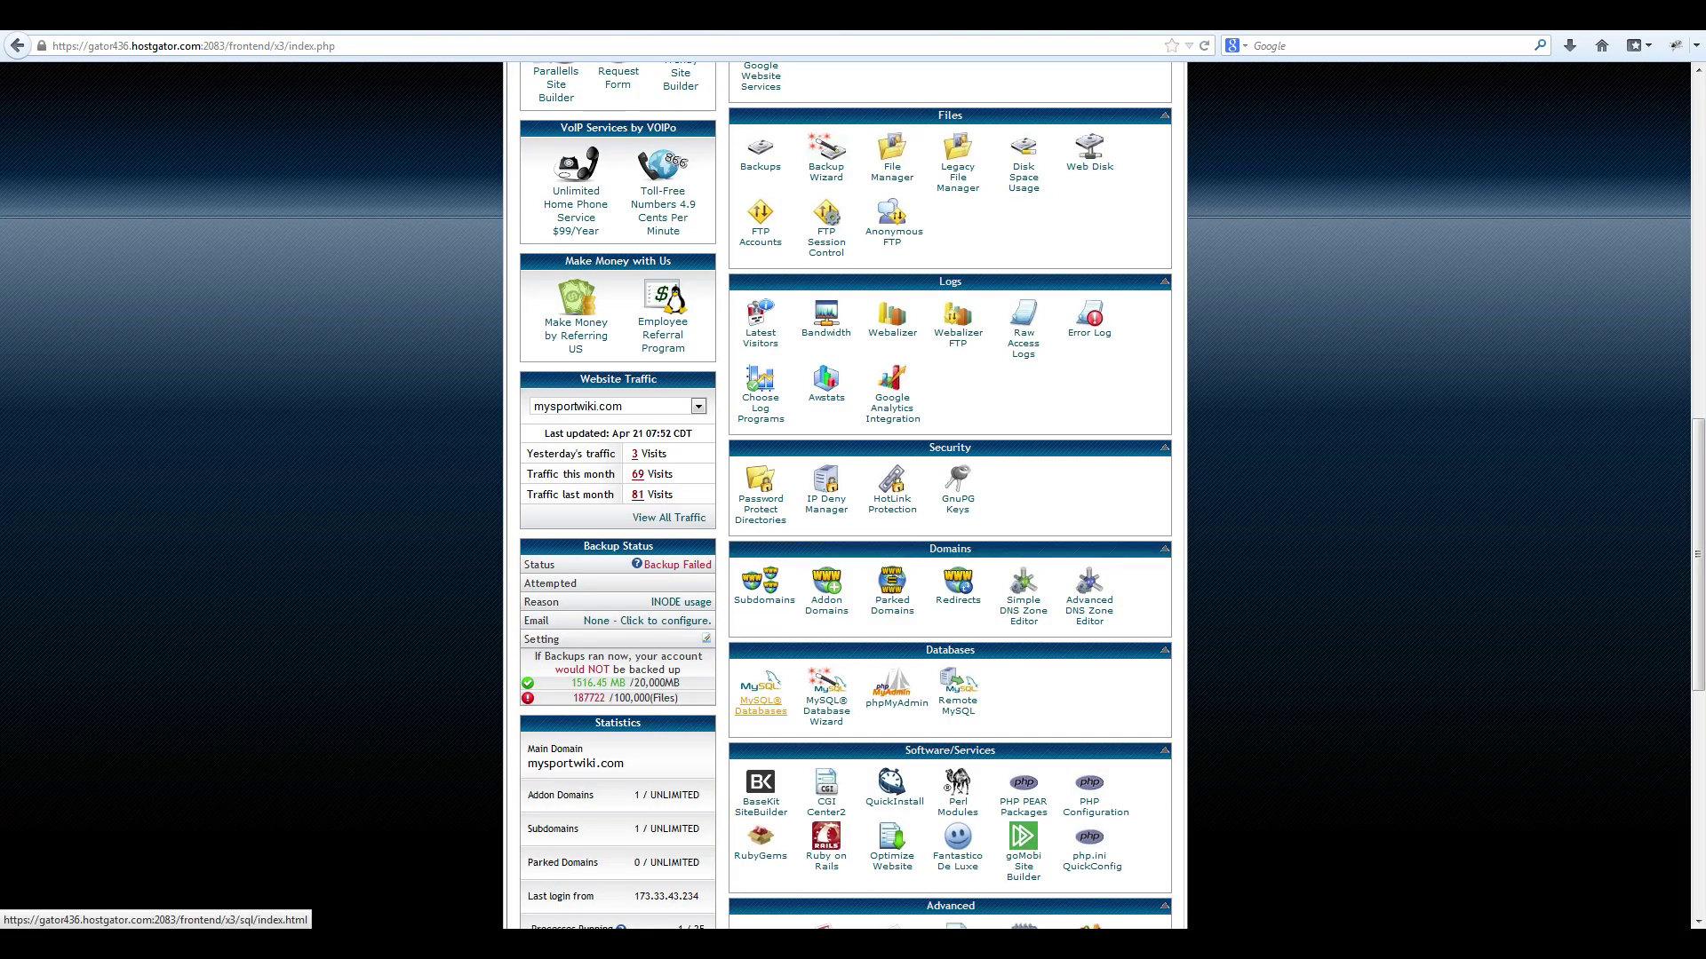
pyautogui.click(761, 705)
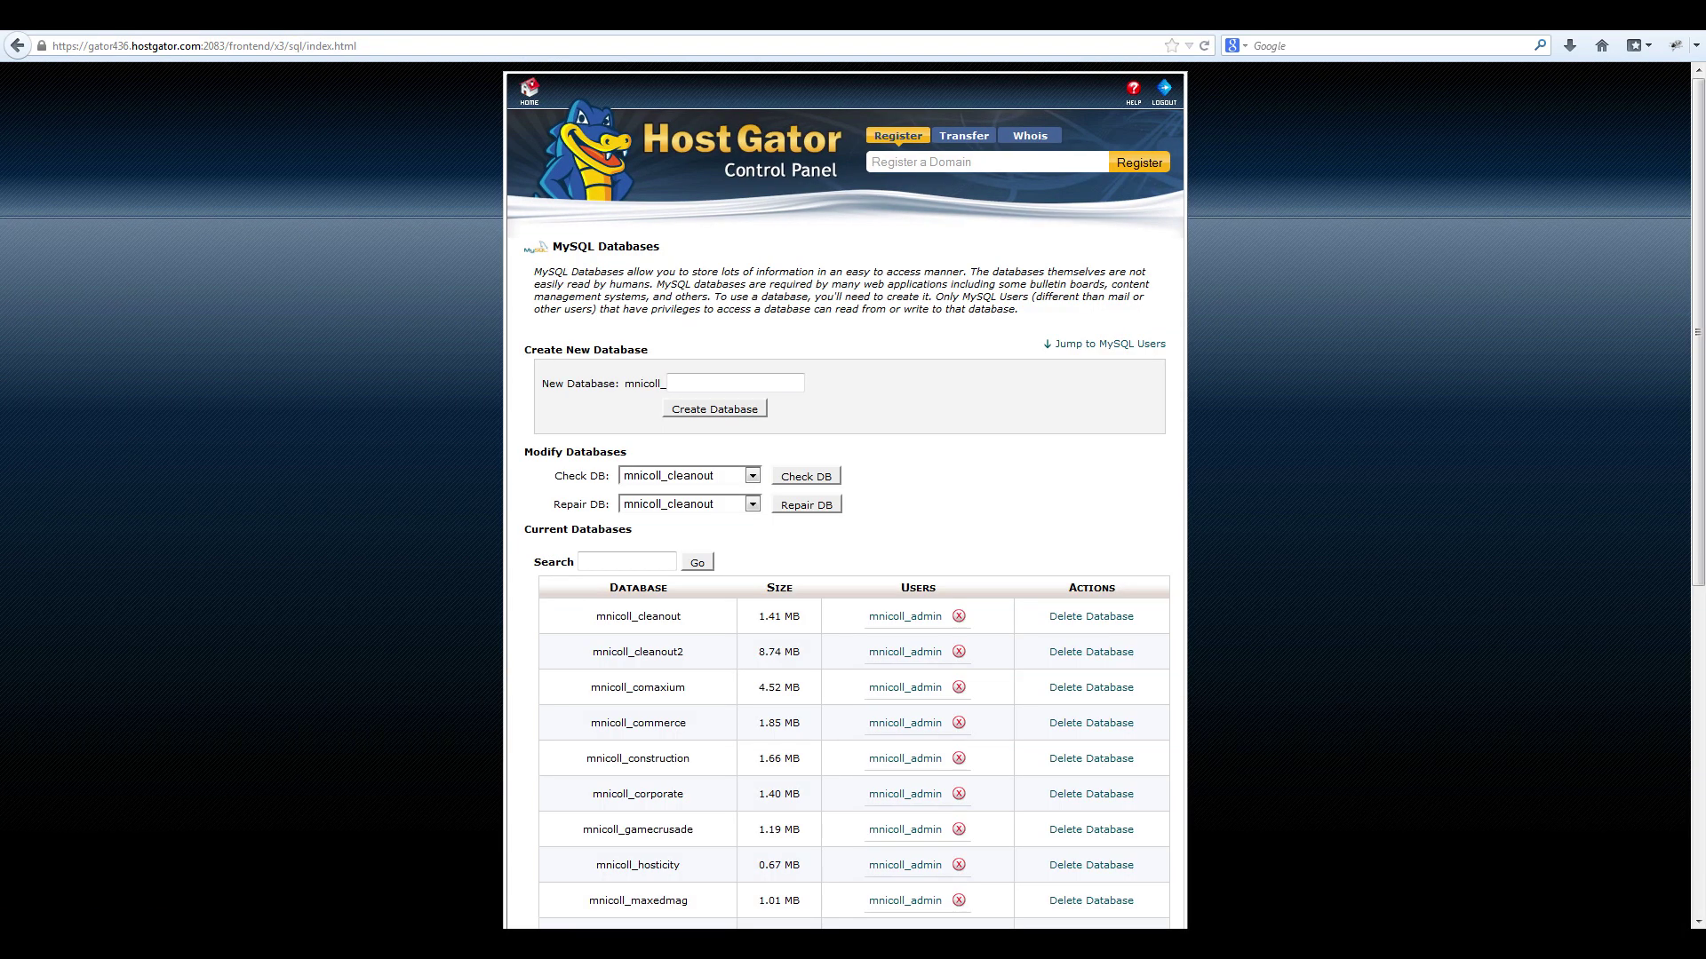
pyautogui.write('traction')
pyautogui.press('Return')
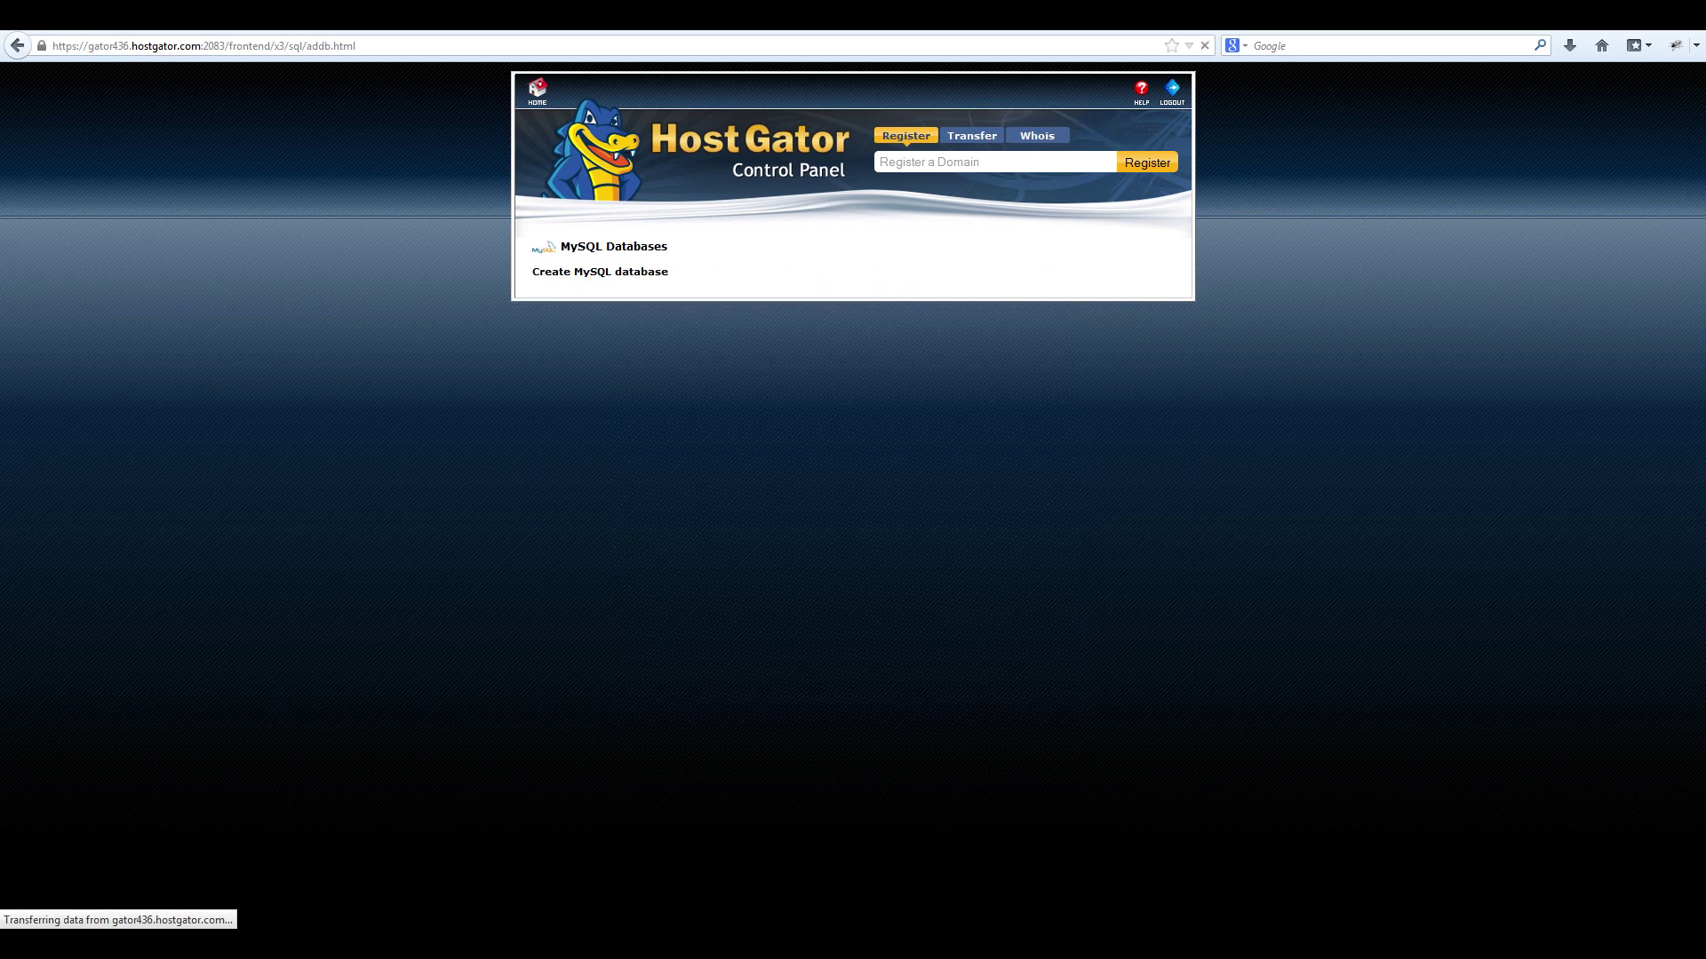
pyautogui.click(858, 335)
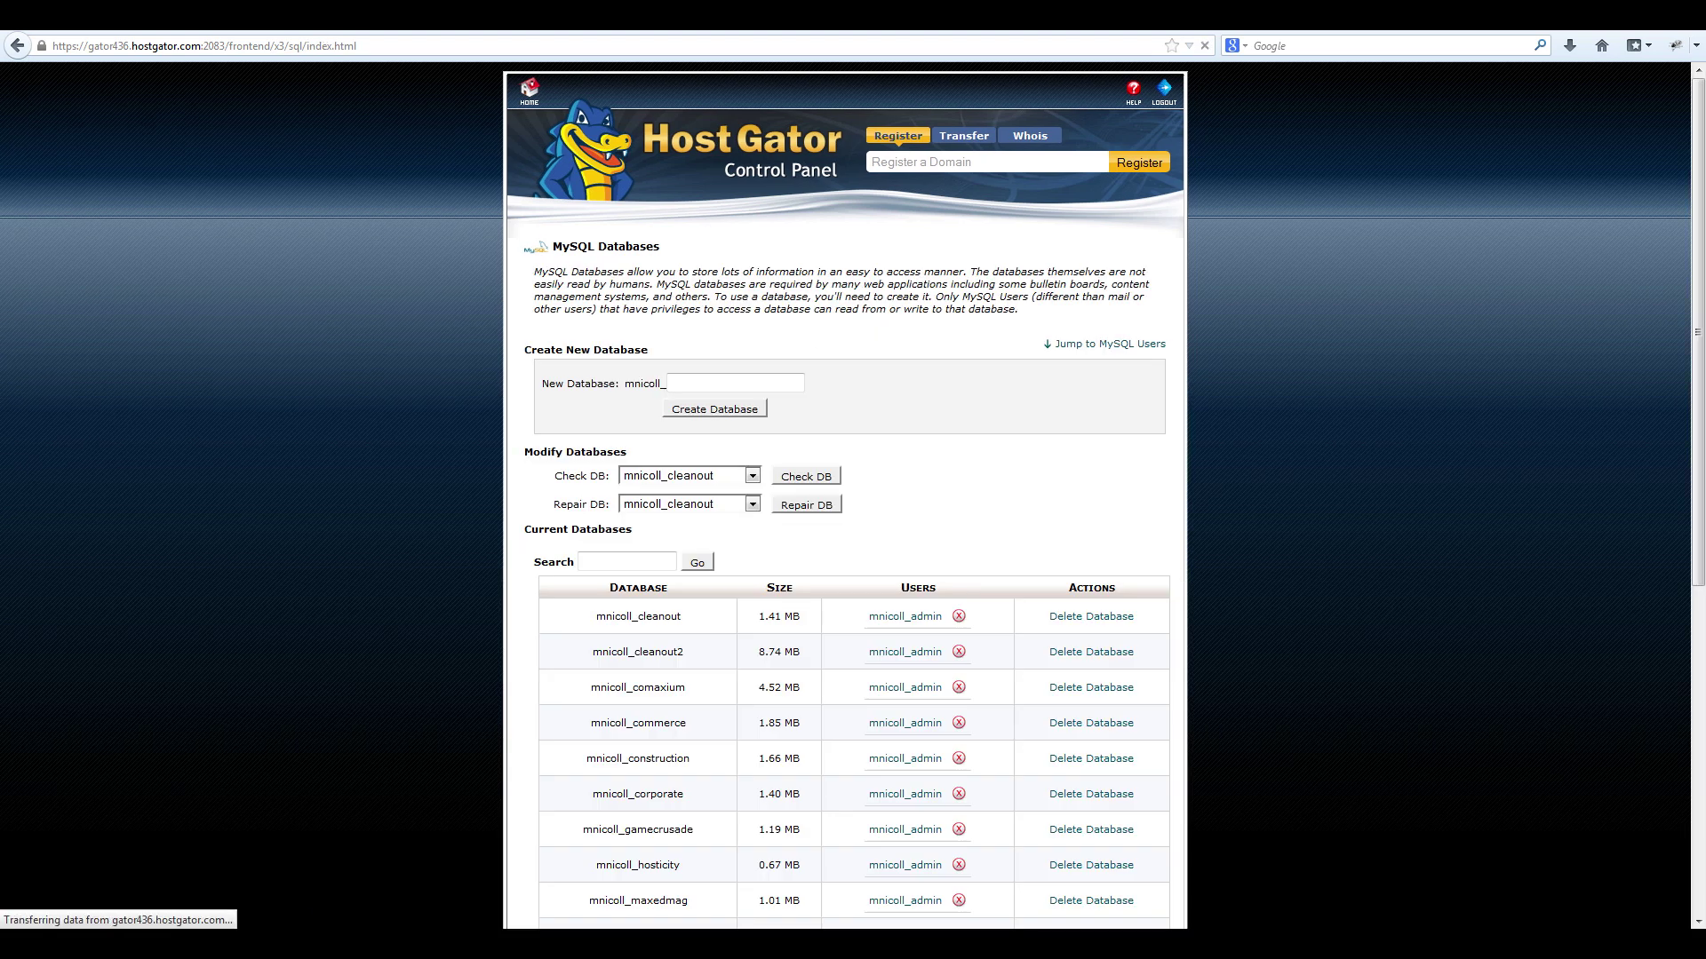
# Add the admin user to the traction database with all privileges, then return to MySQL Databases.
pyautogui.scroll(-10, 844, 498)
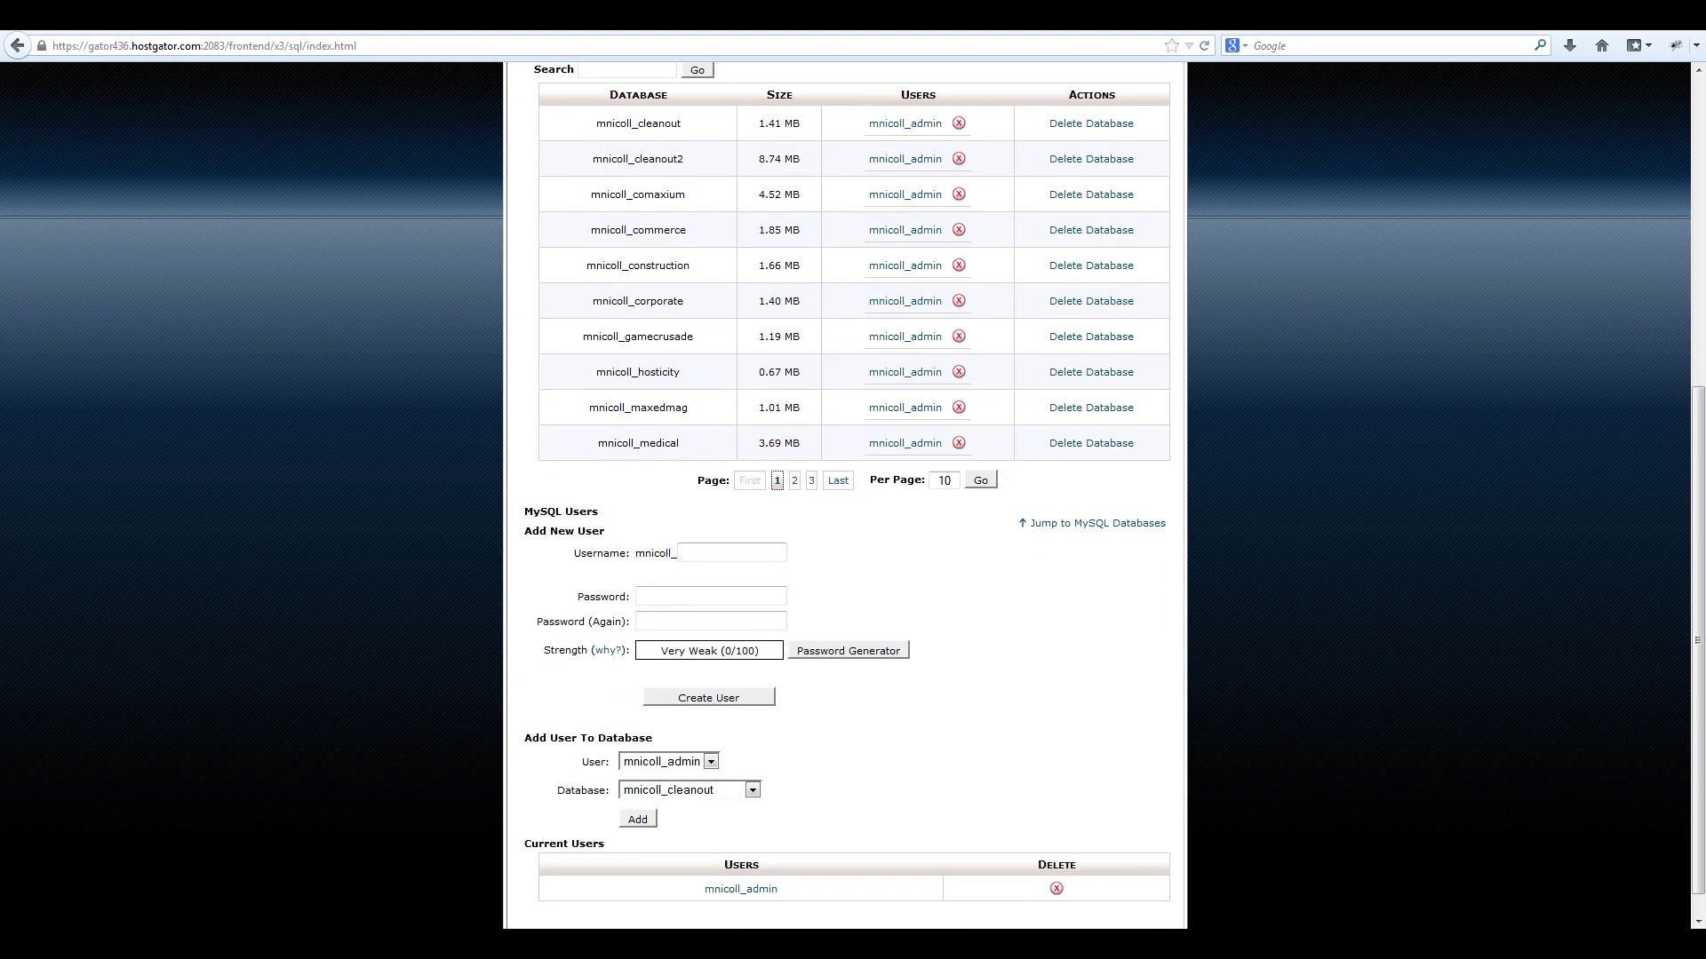
pyautogui.scroll(-1, 844, 497)
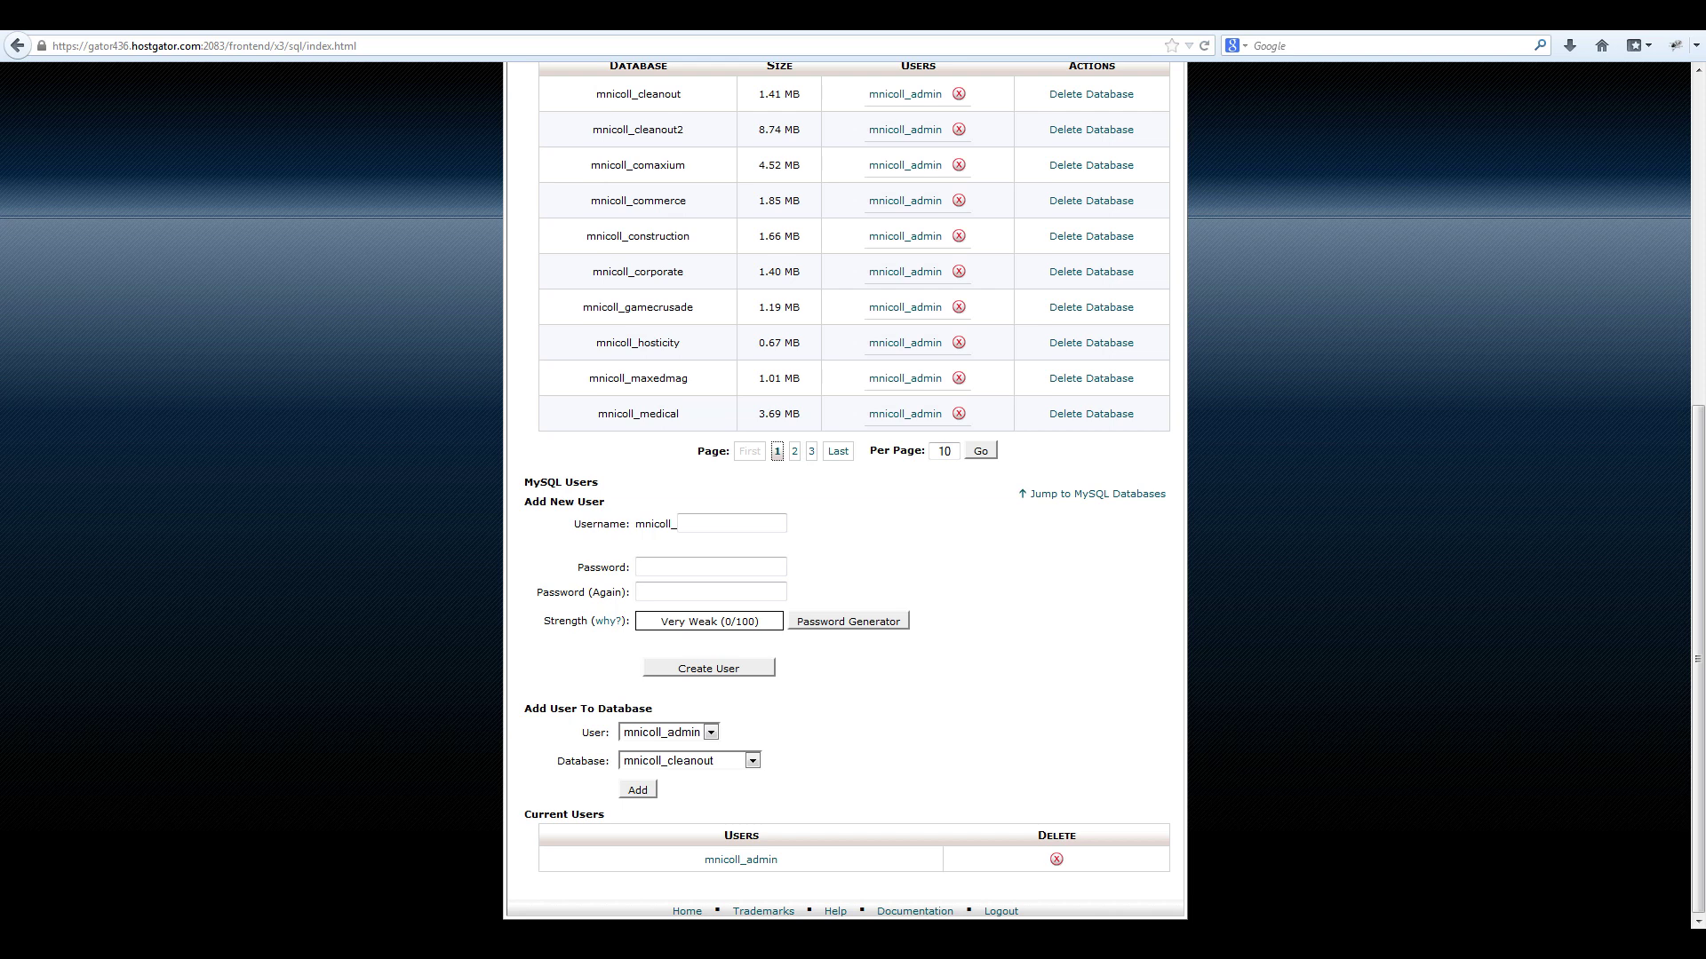
pyautogui.click(752, 761)
pyautogui.scroll(-4, 684, 622)
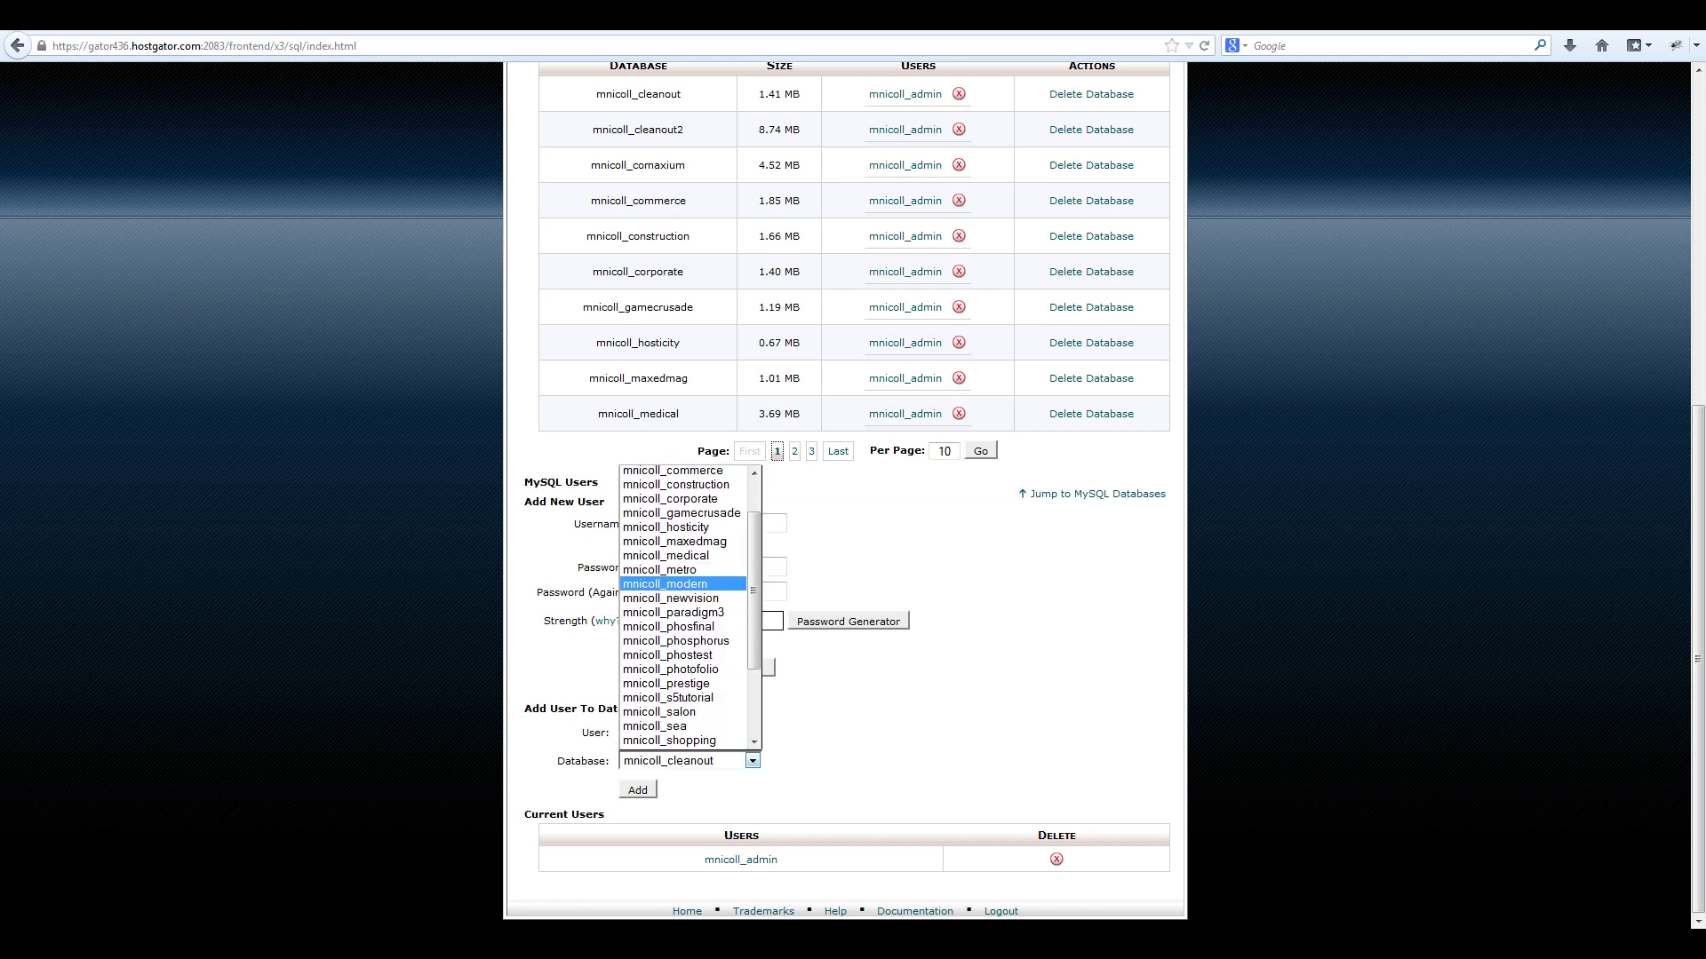
pyautogui.press('Down')
pyautogui.press('Down')
pyautogui.press('Down')
pyautogui.press('Down')
pyautogui.press('Down')
pyautogui.press('Return')
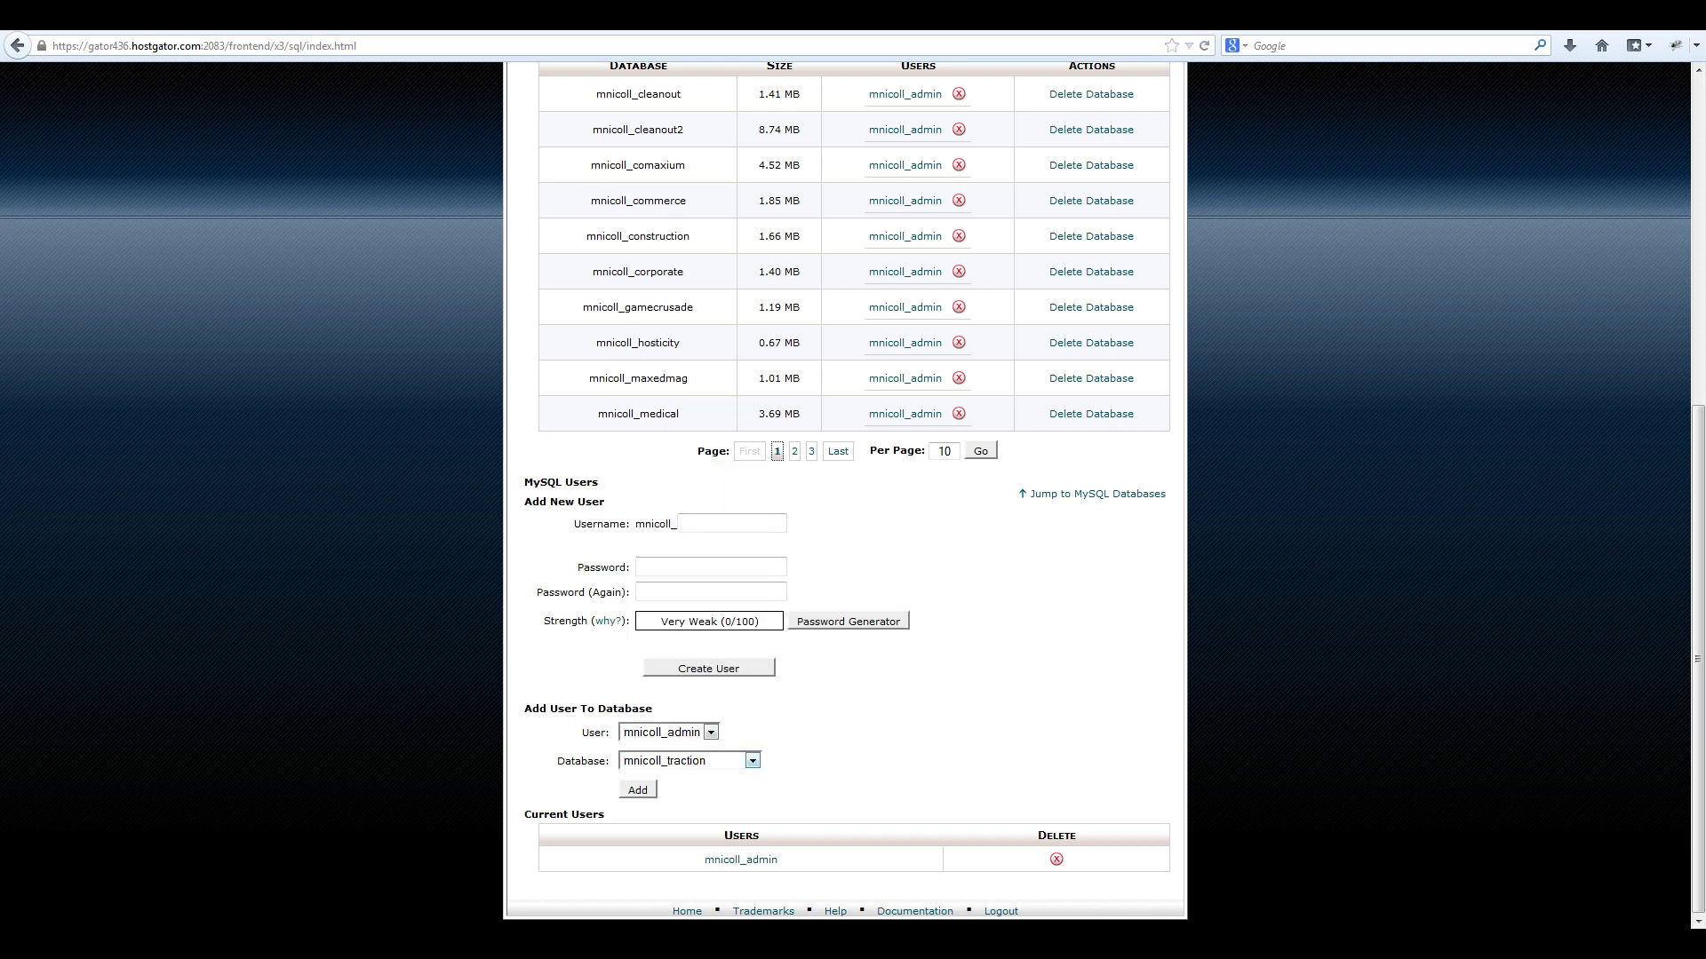
pyautogui.press('Tab')
pyautogui.press('Return')
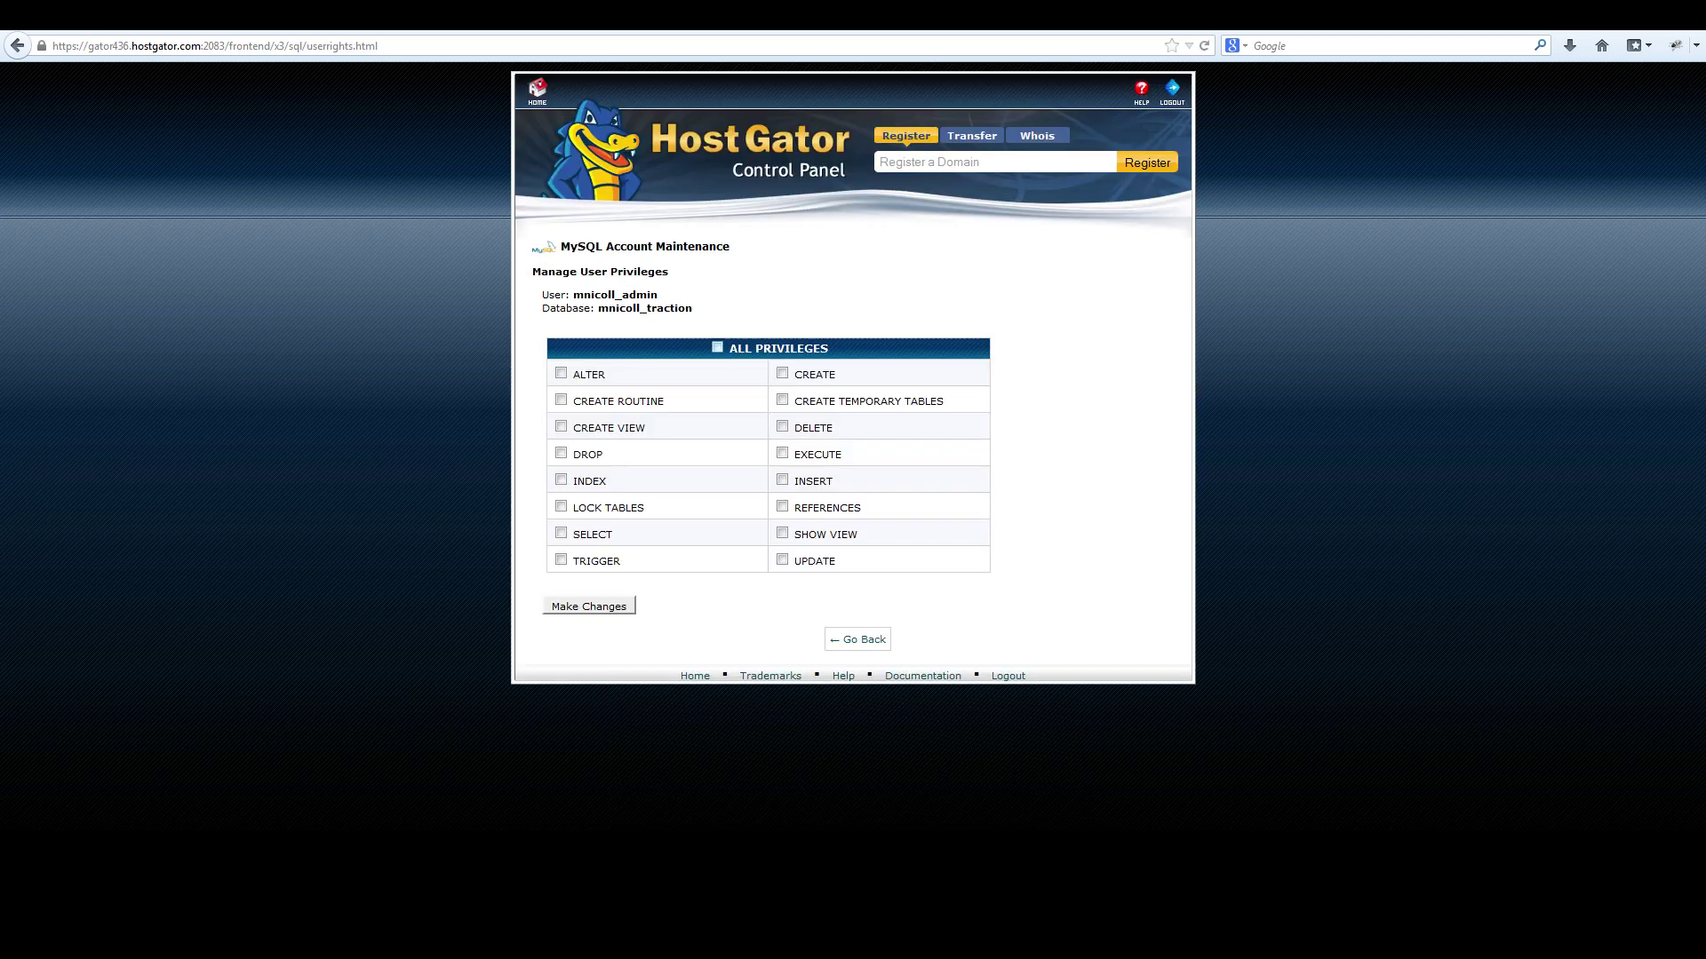
pyautogui.press('space')
pyautogui.press('Return')
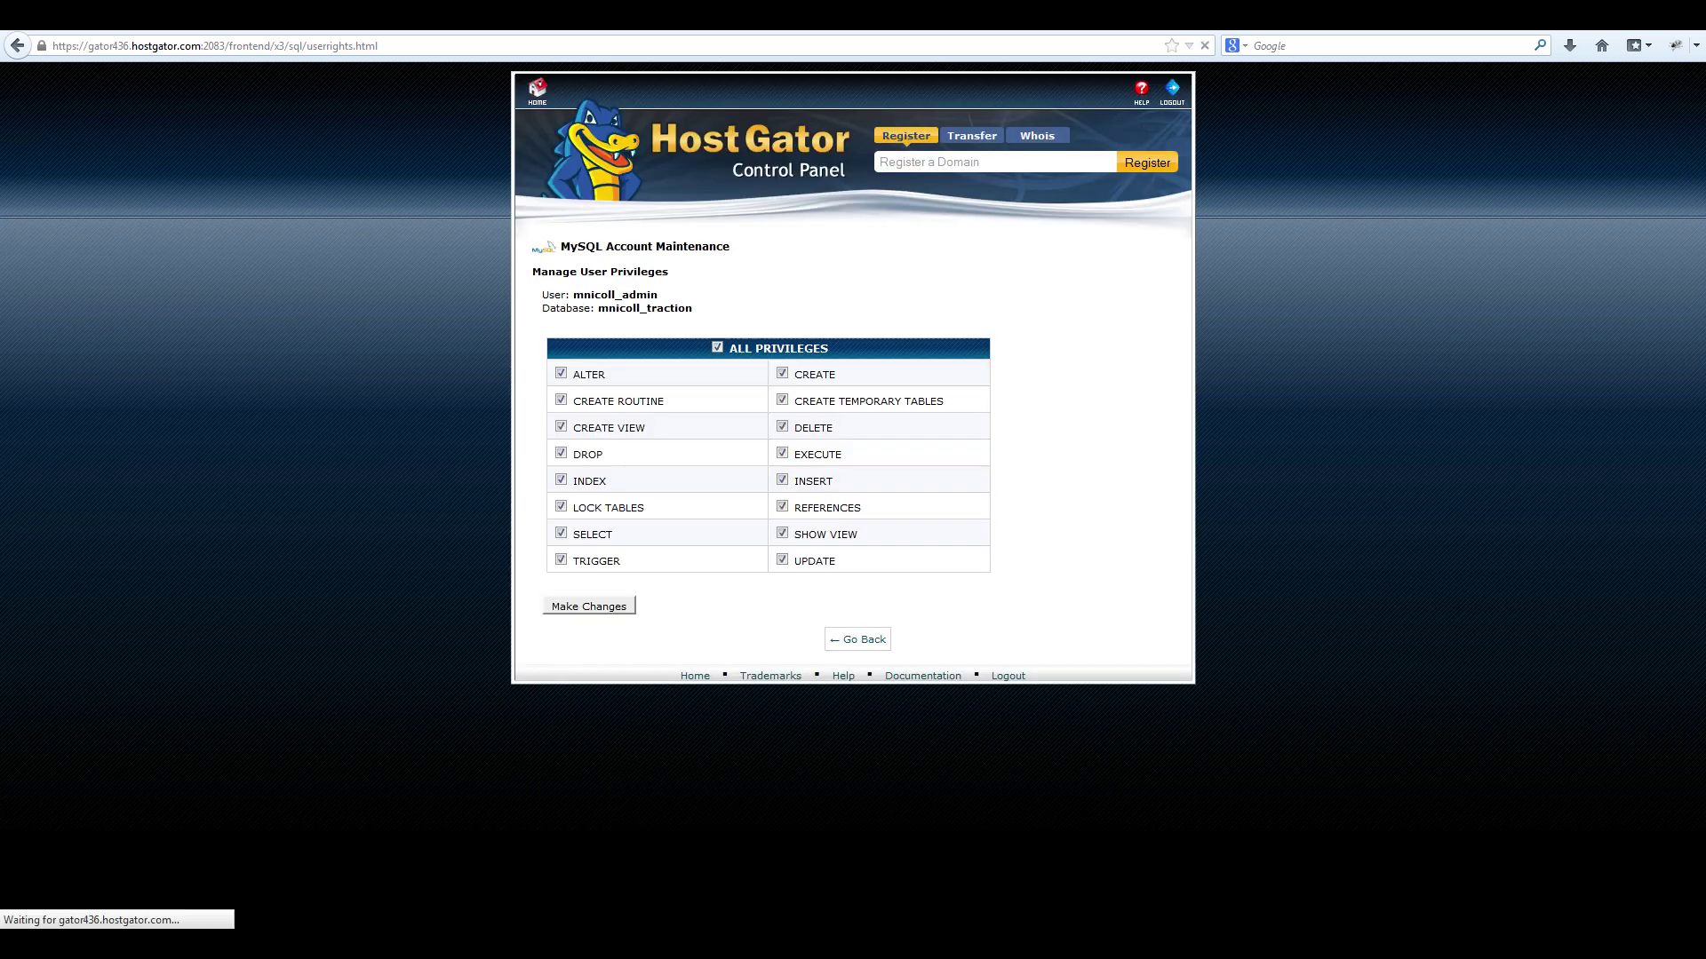
pyautogui.press('Tab')
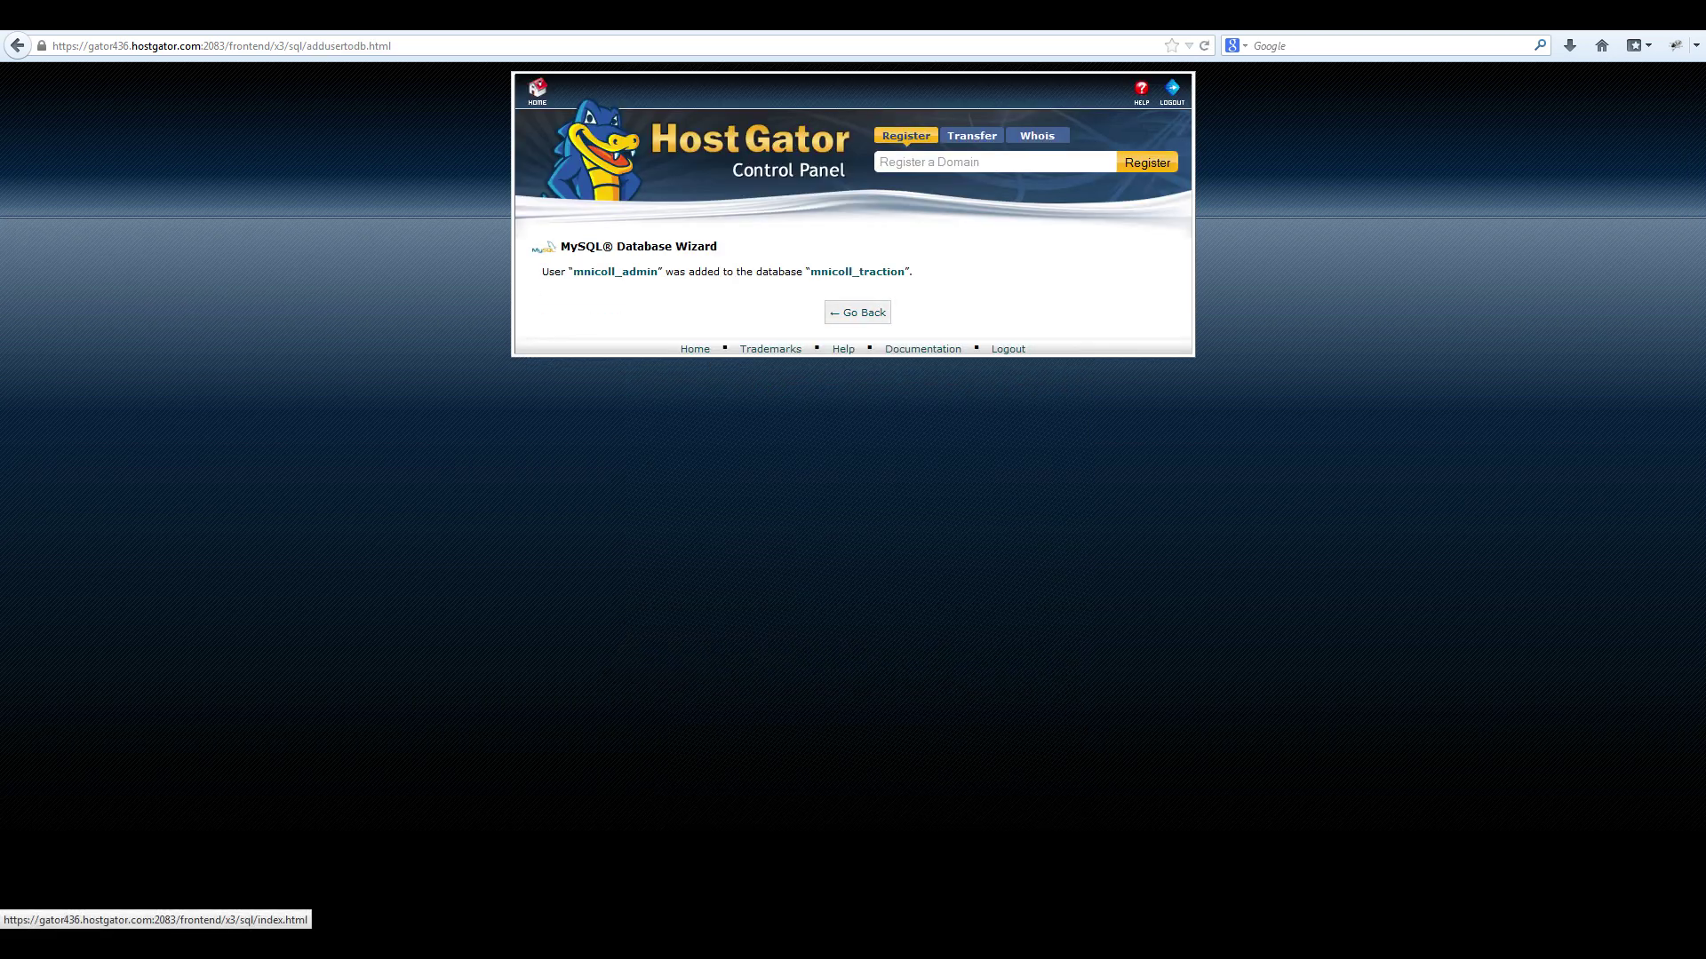
pyautogui.press('Return')
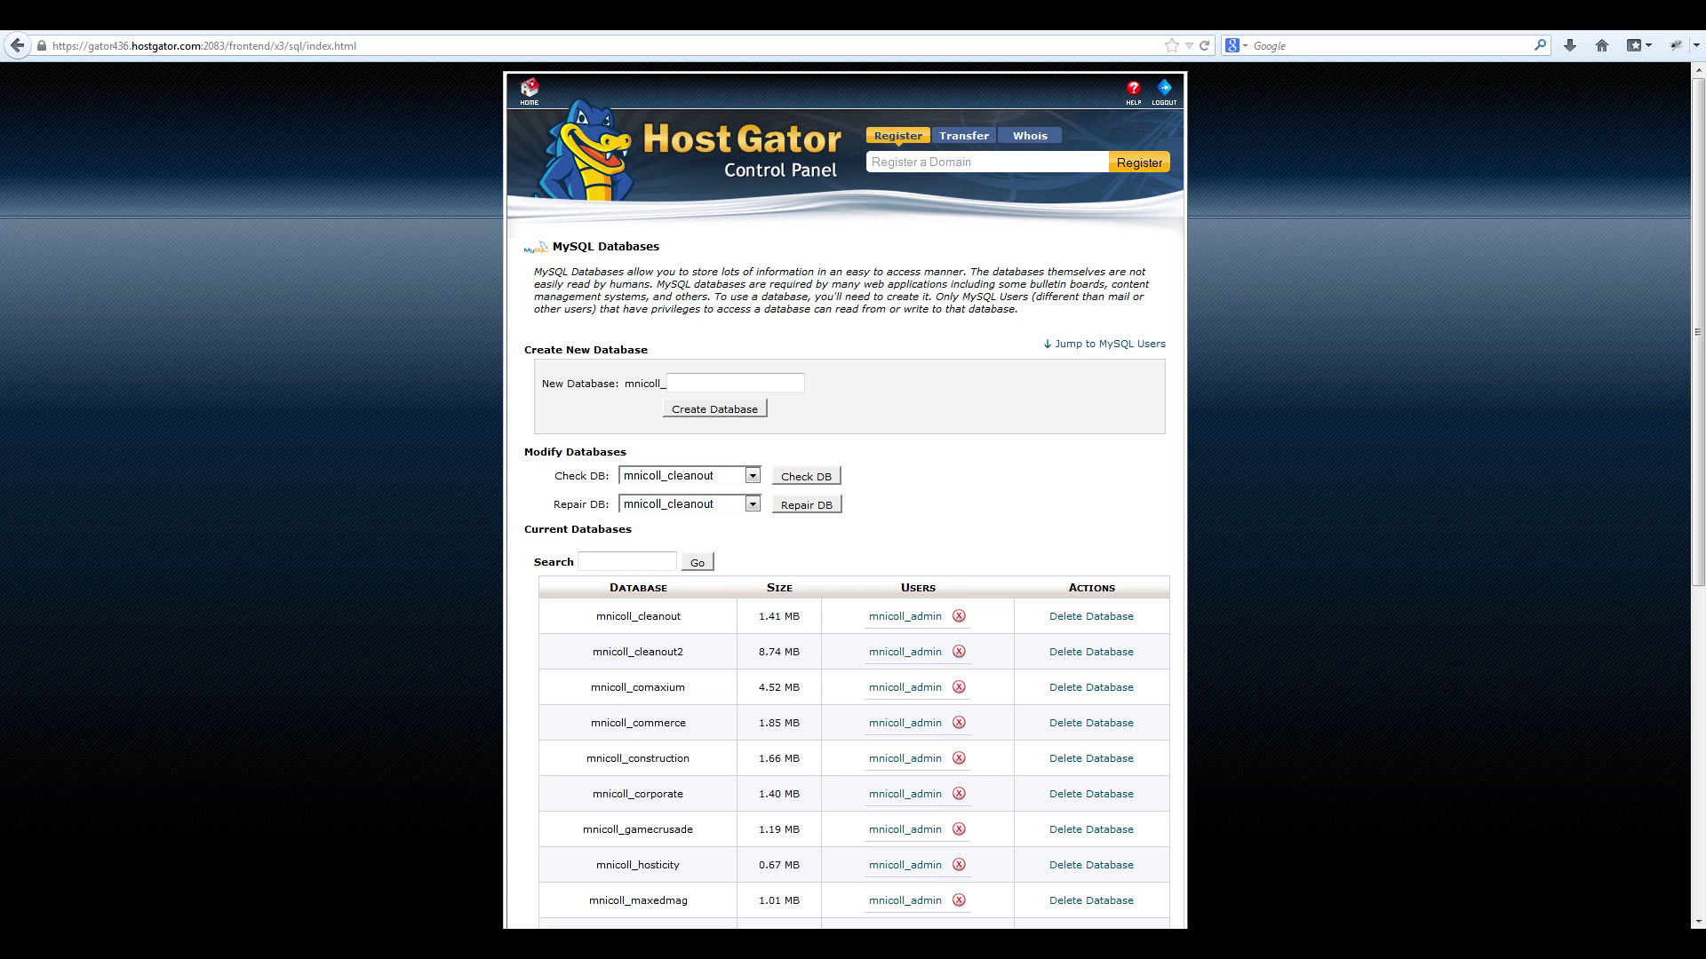
# Load the Joomla installer at mysportwiki.com/traction.
pyautogui.hotkey('ctrl', 'l')
pyautogui.write('myspo')
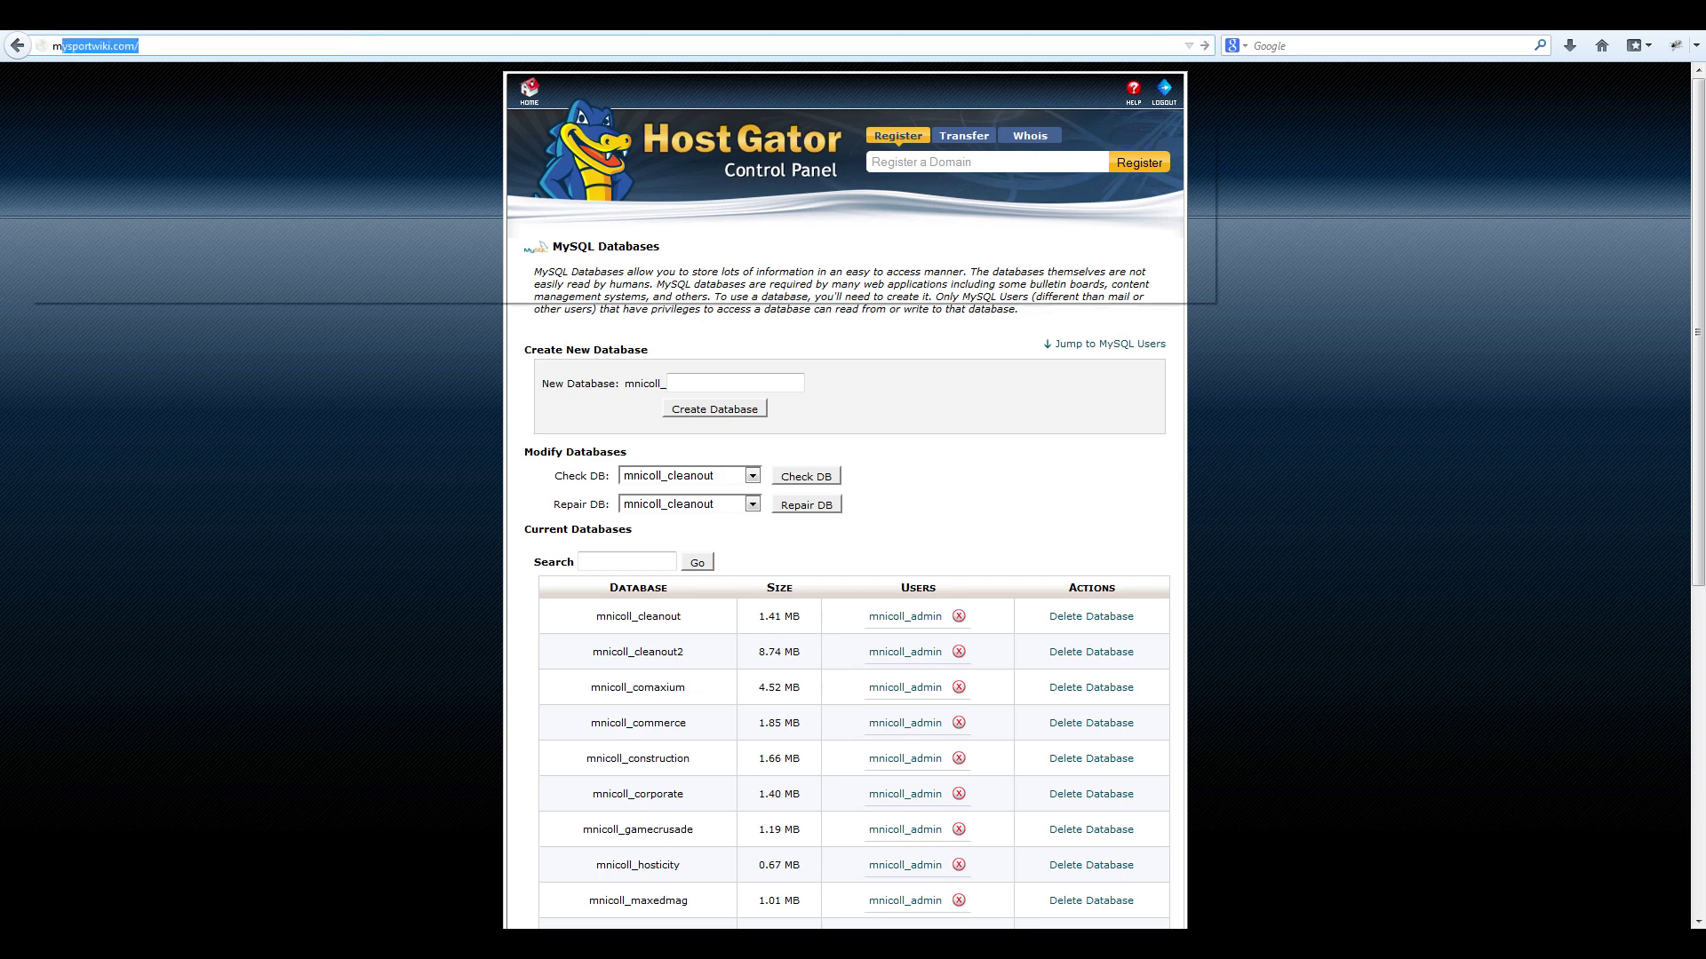
pyautogui.press('Escape')
pyautogui.press('End')
pyautogui.write('t')
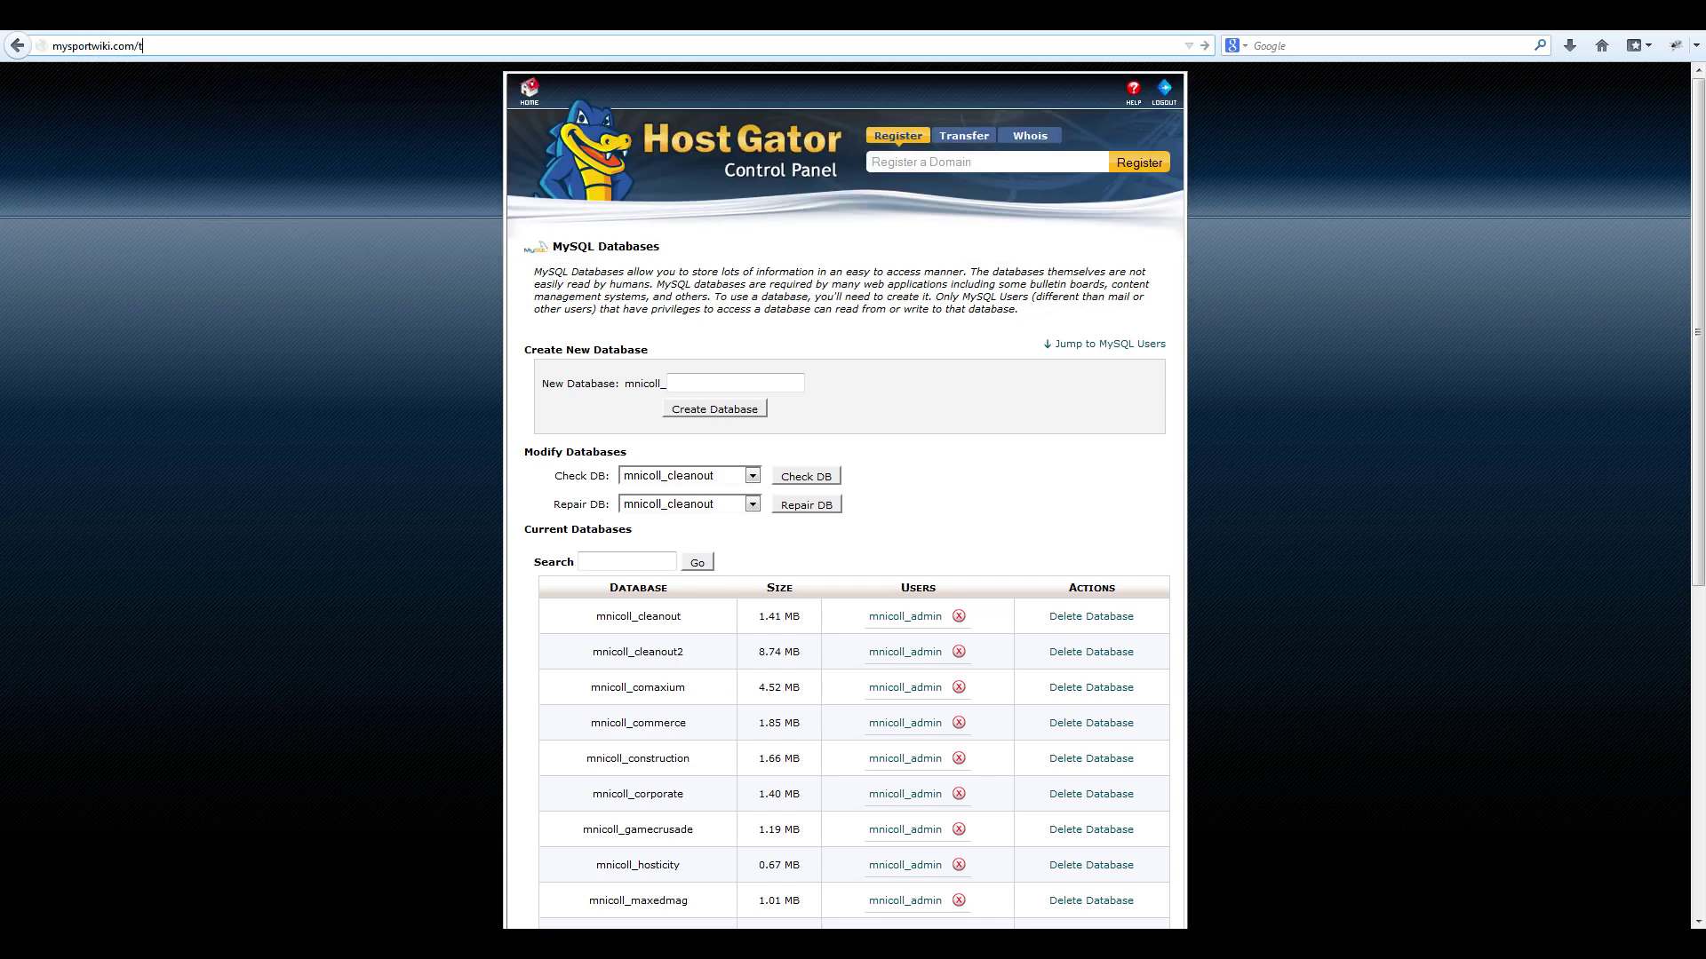
pyautogui.write('raction')
pyautogui.press('Return')
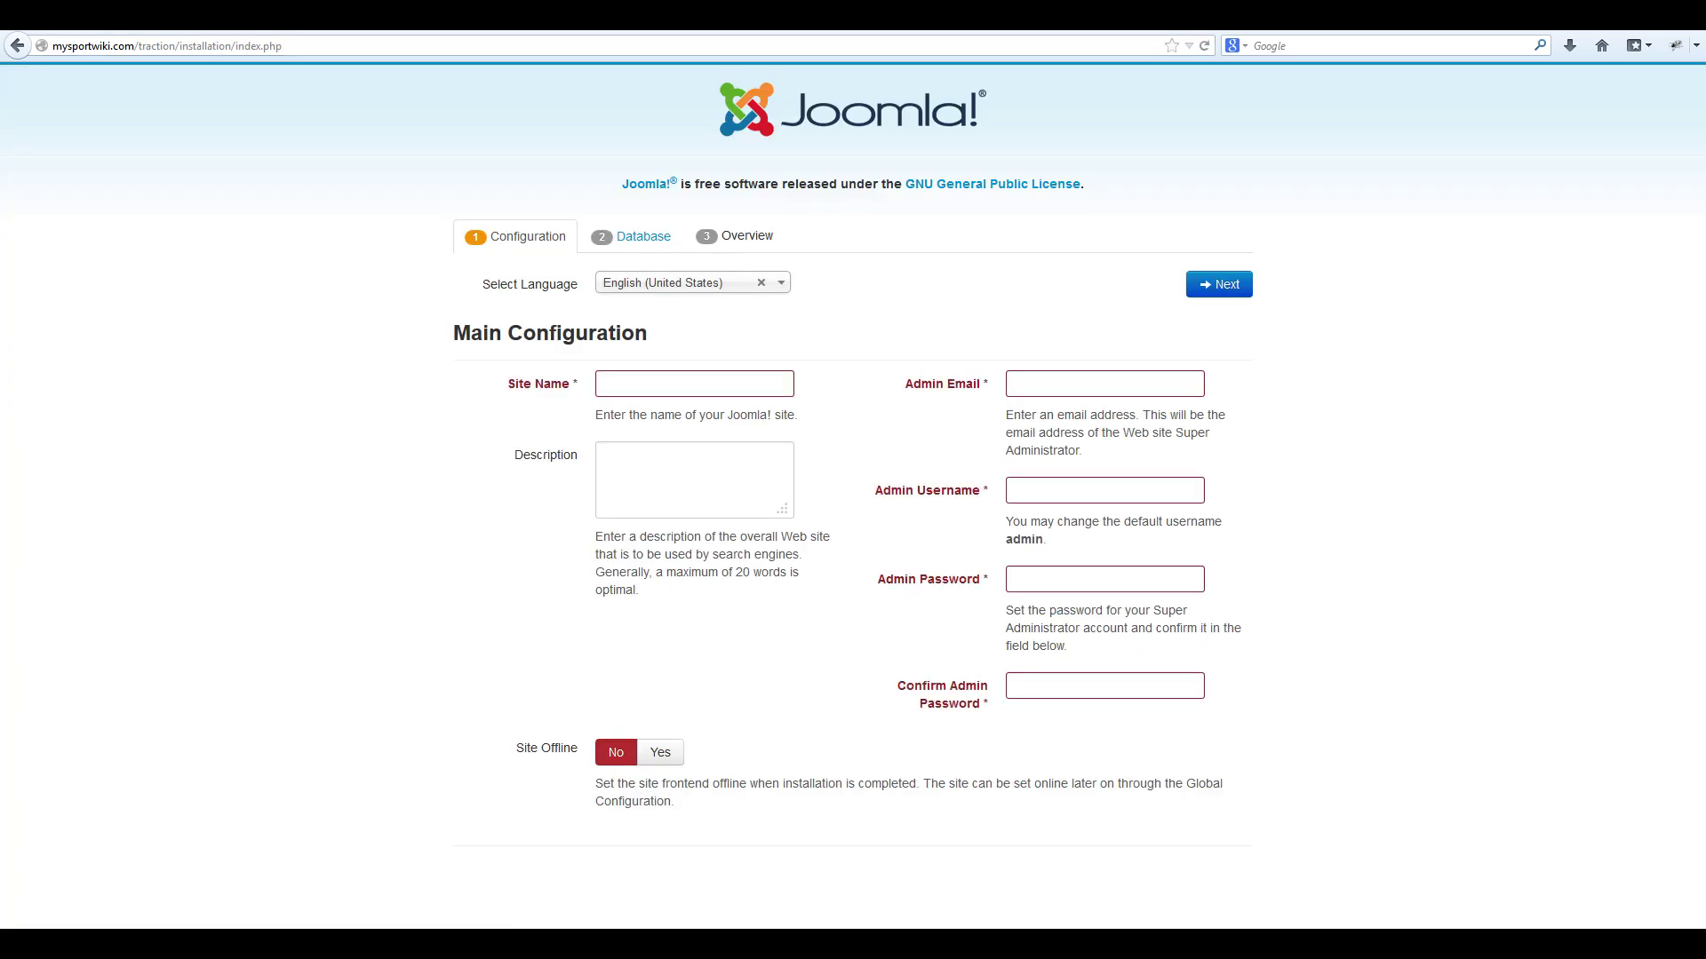
# Set site name 'Traction', description 'Traction - Shape5 Templates', admin e-mail, username and password.
pyautogui.click(693, 383)
pyautogui.write('Tractio')
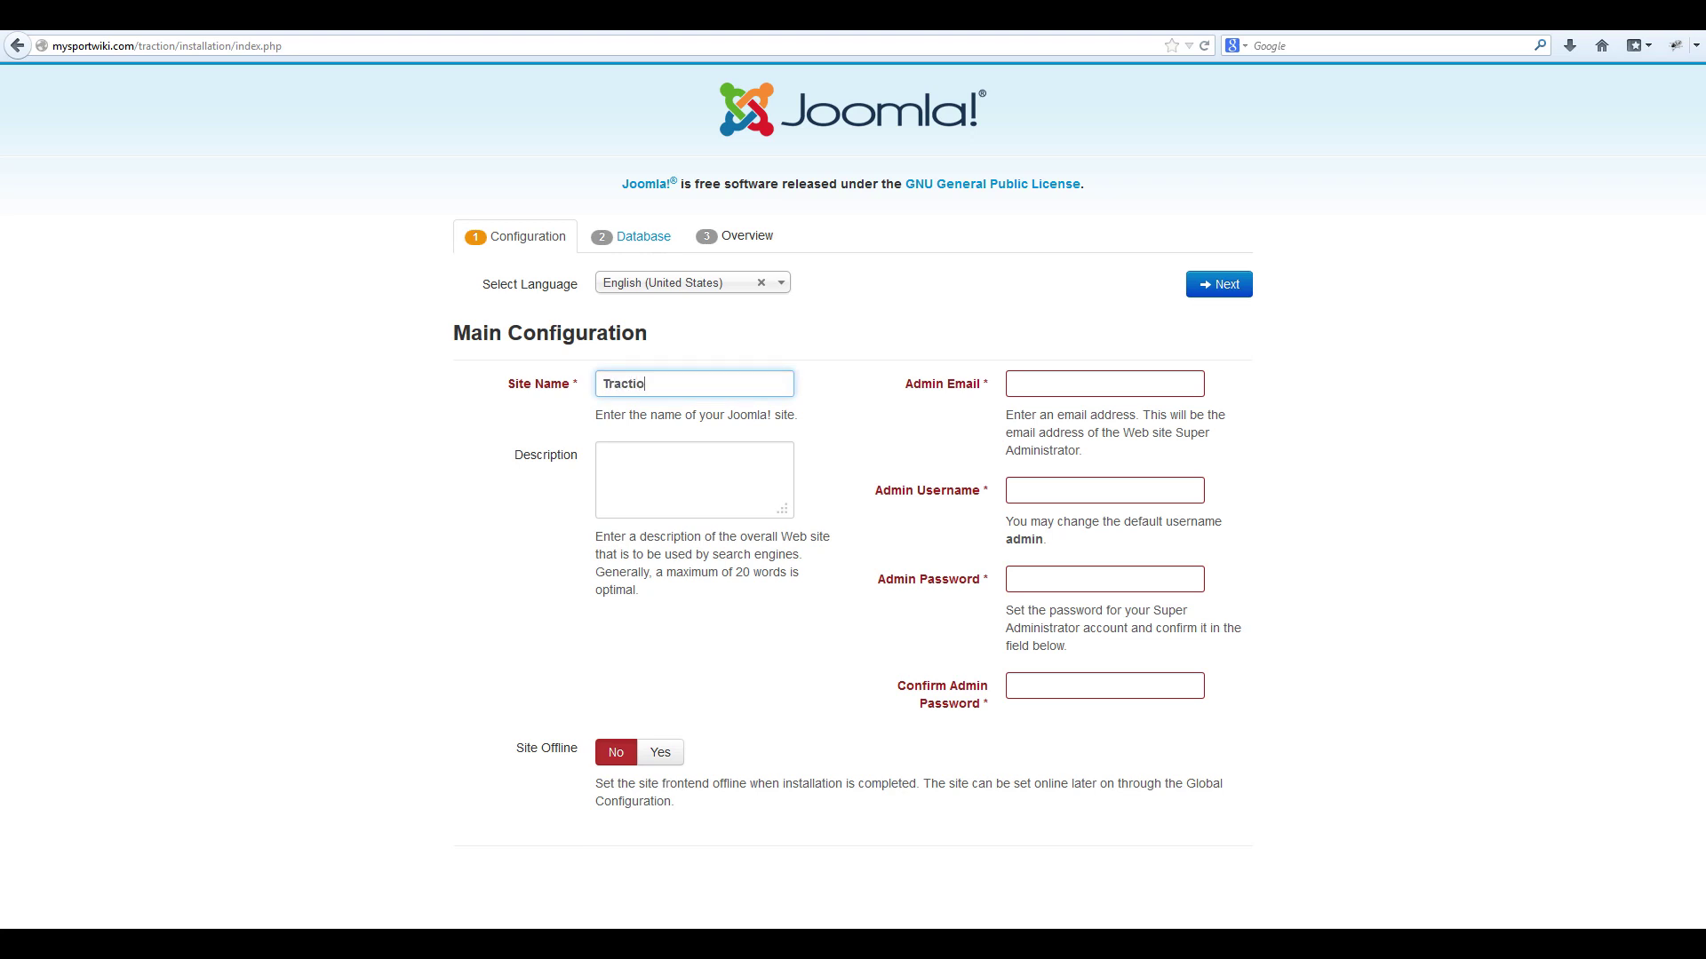
pyautogui.write('n')
pyautogui.click(675, 471)
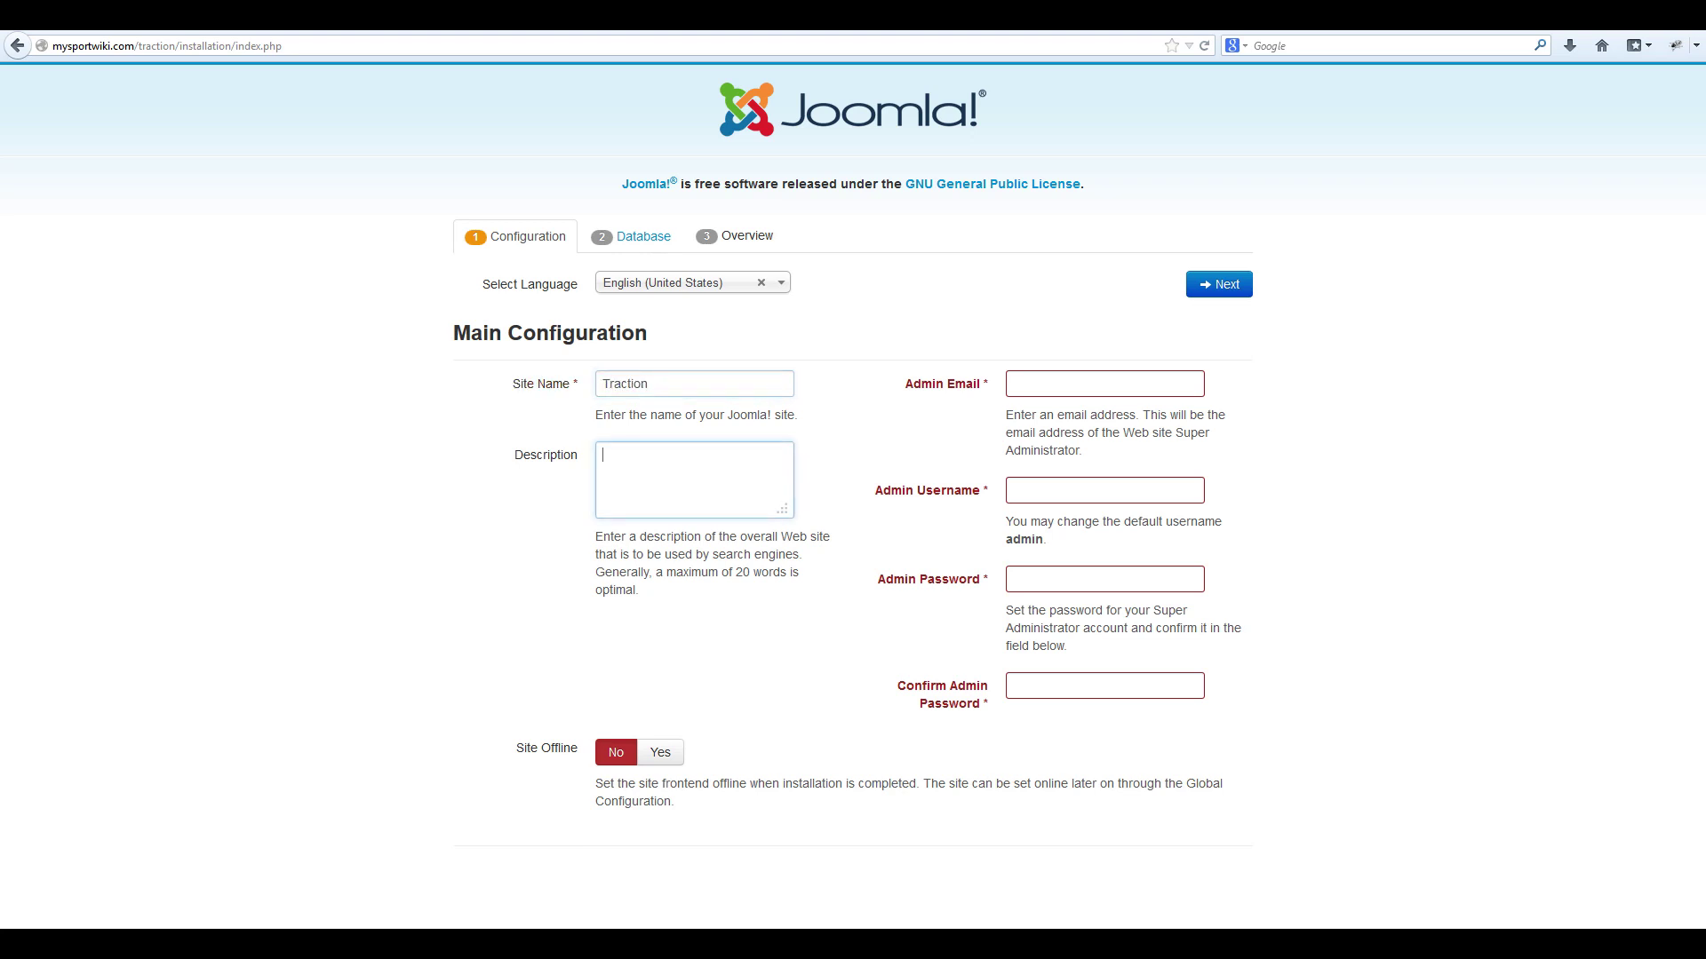
pyautogui.write('Traction - Shape5 Templates')
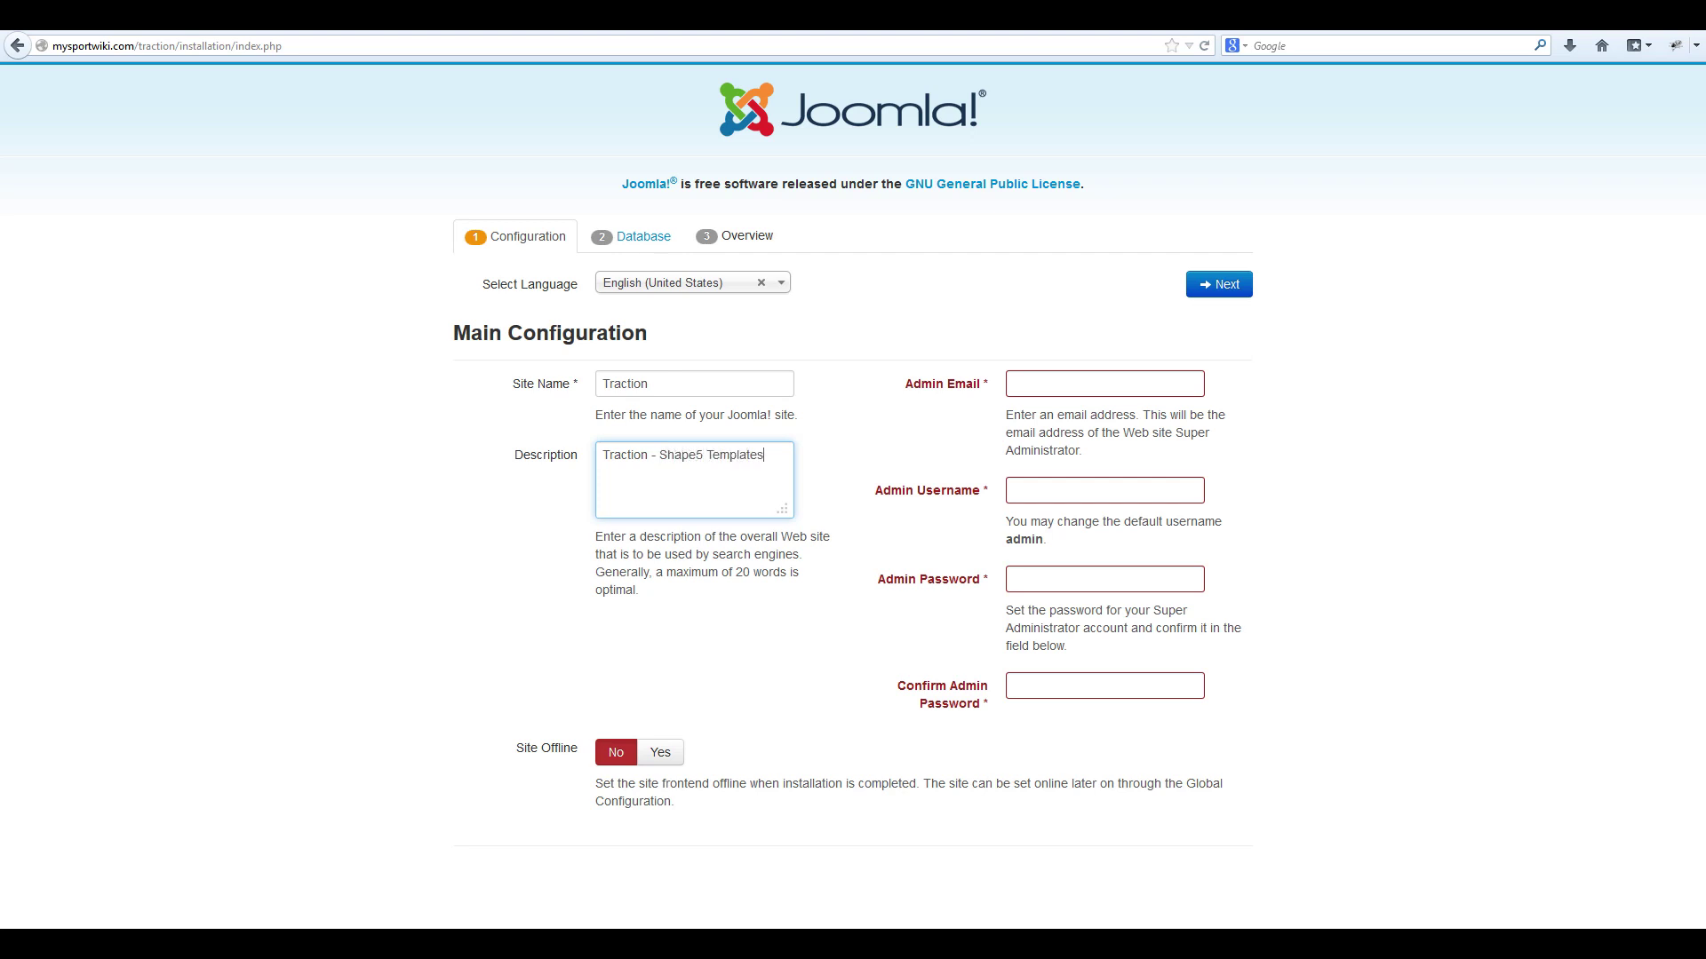
pyautogui.press('Tab')
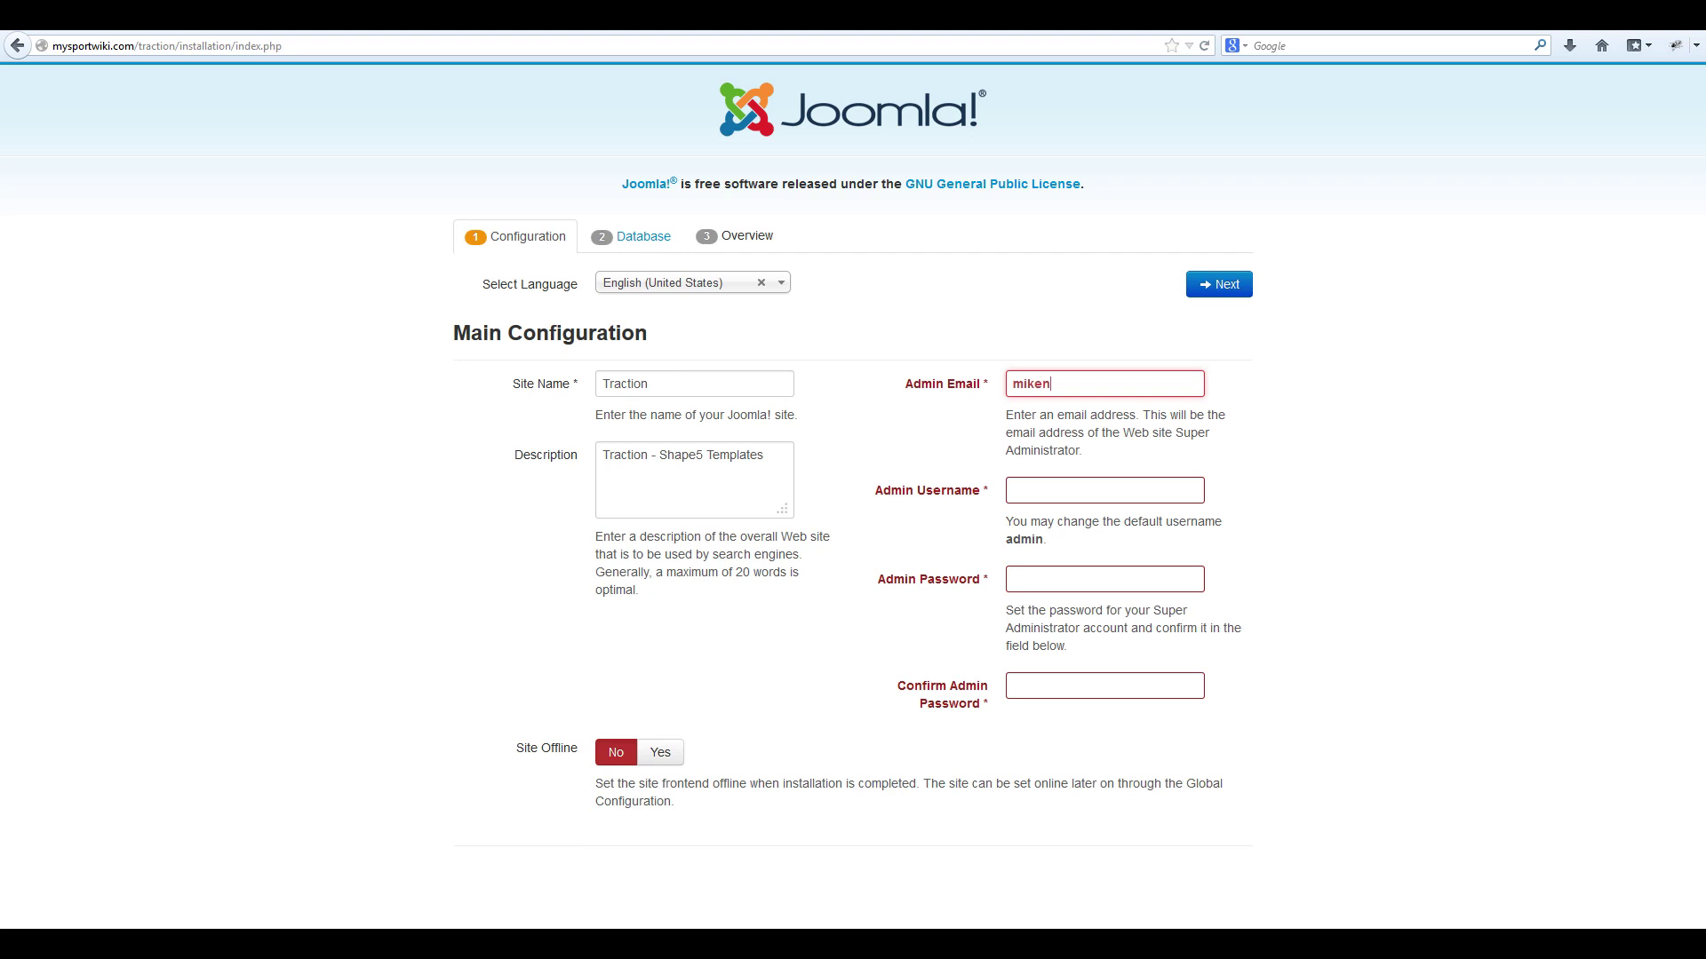
pyautogui.press('Tab')
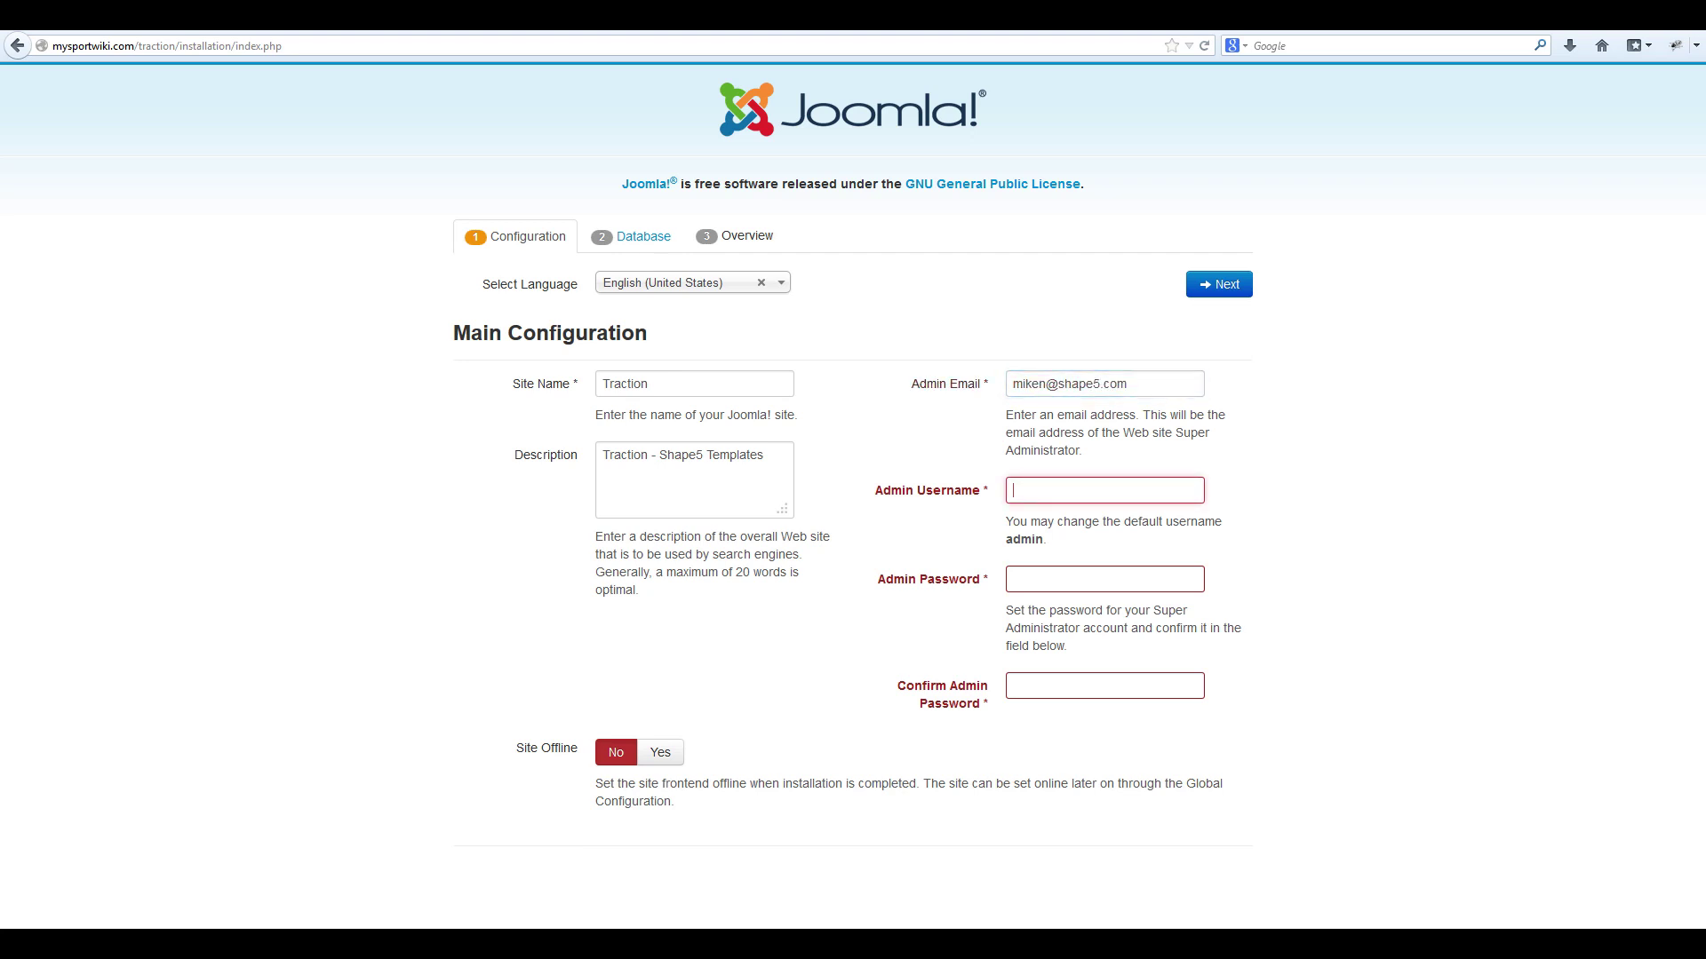
pyautogui.write('admin')
pyautogui.press('Tab')
pyautogui.write('••••••')
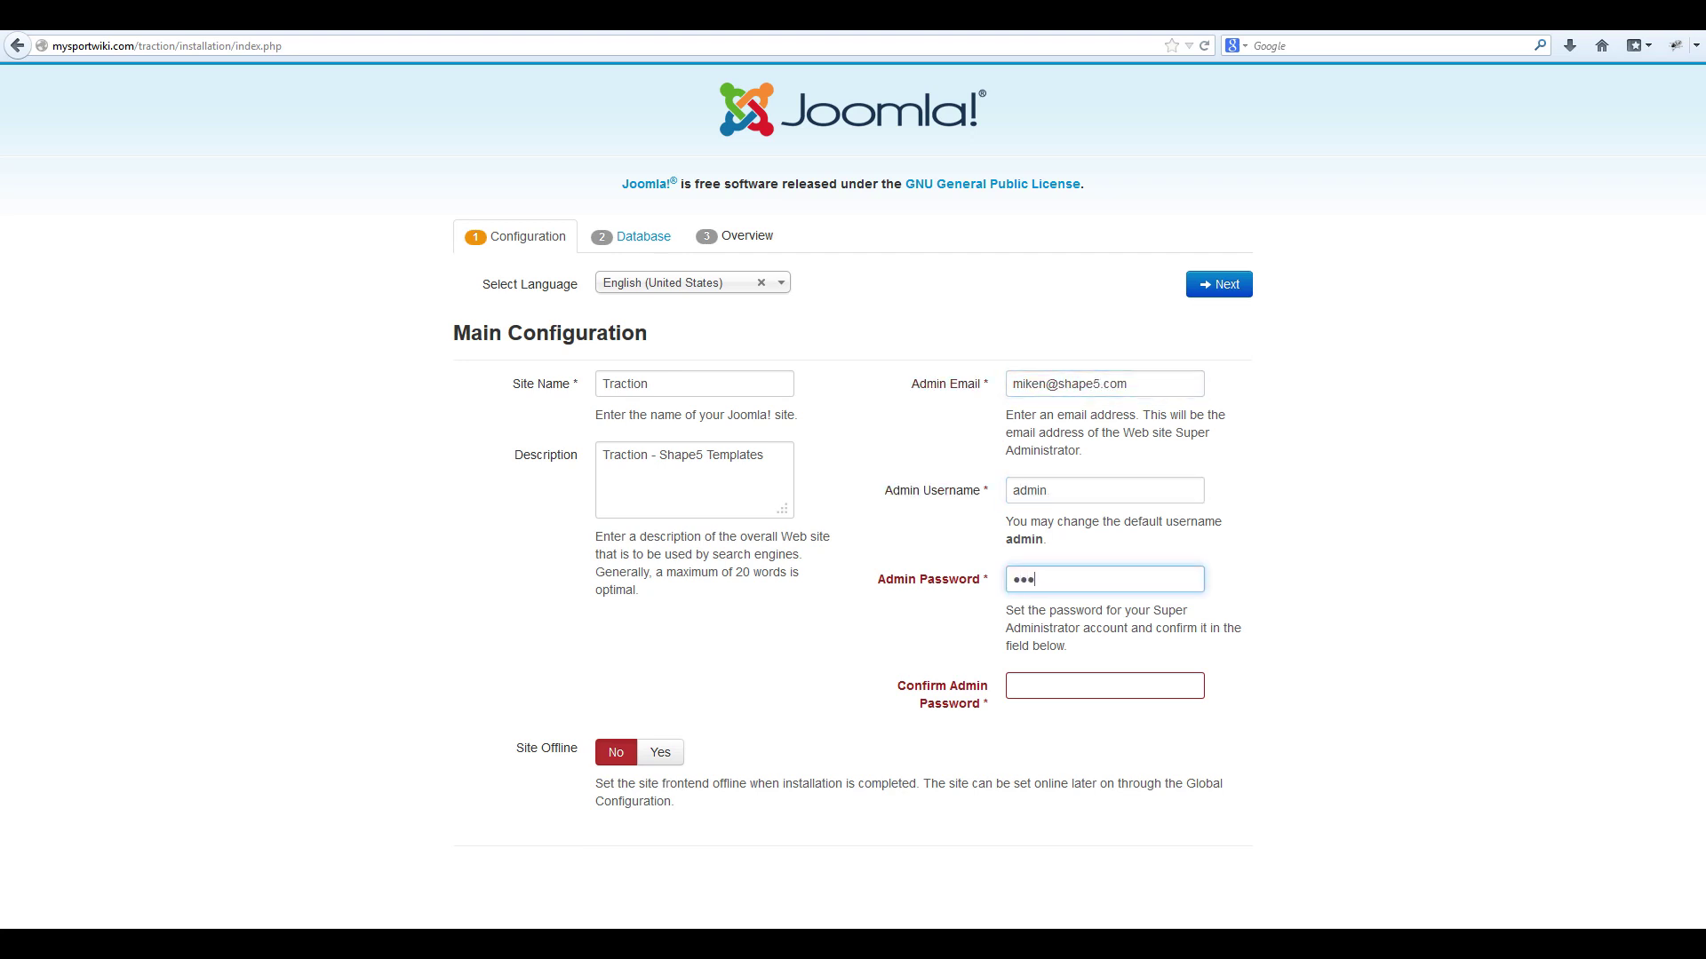
pyautogui.write('•••')
pyautogui.press('Tab')
pyautogui.write('•••••••••')
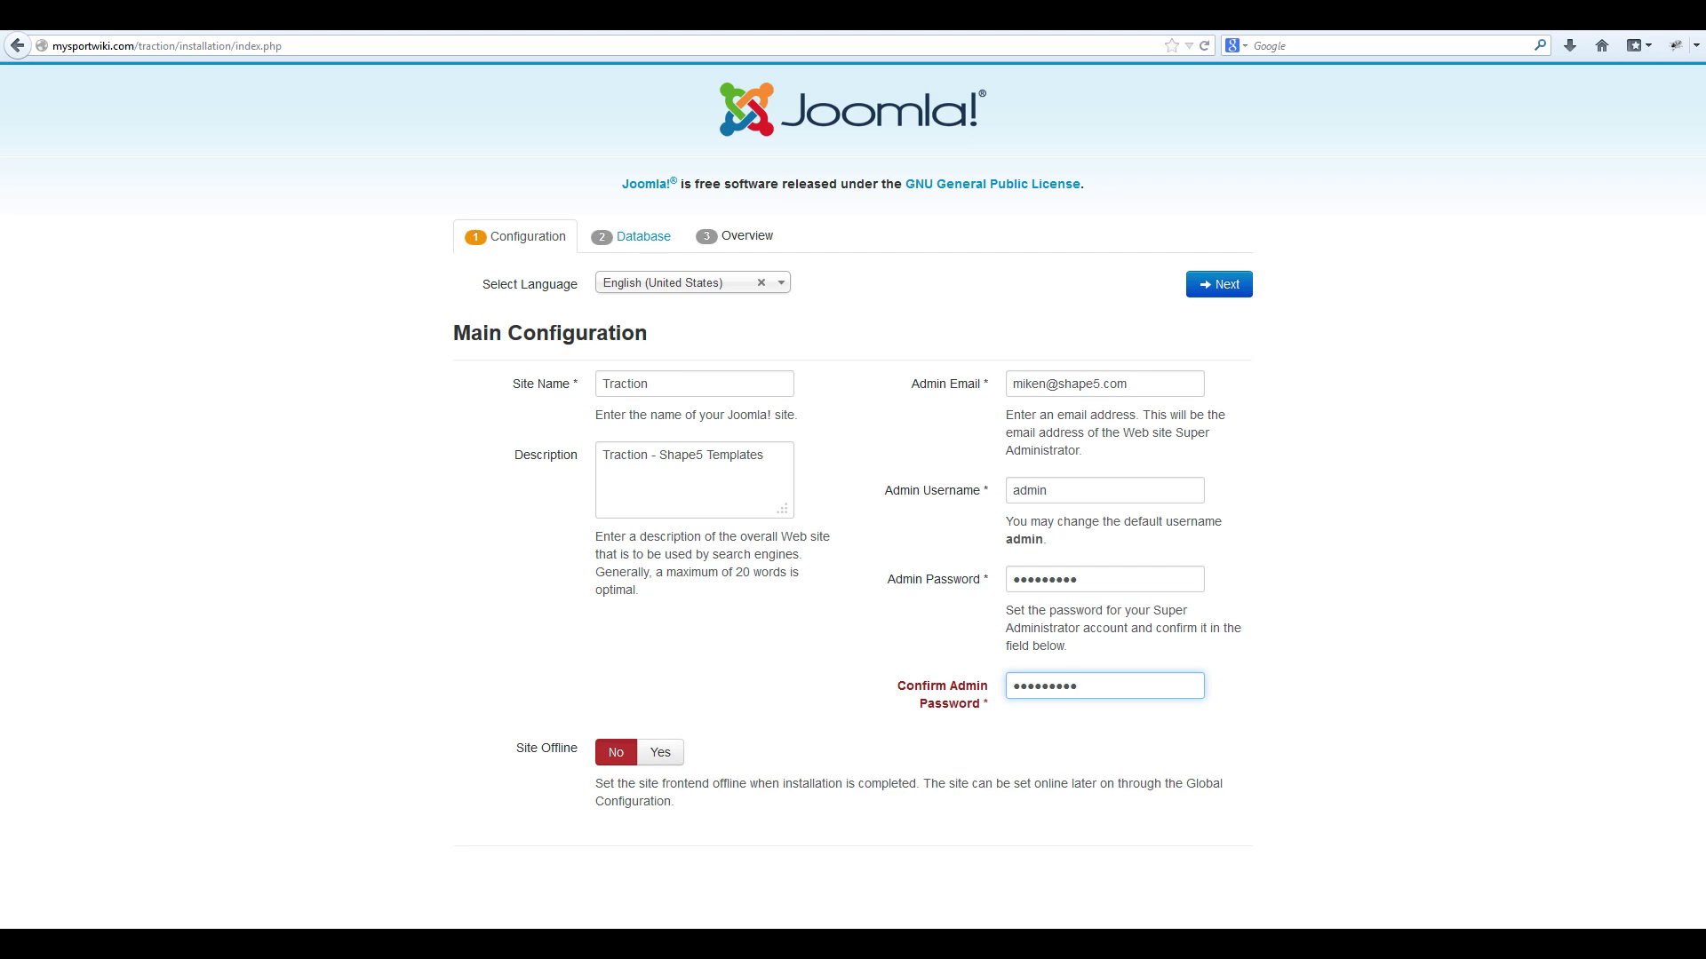
pyautogui.click(1218, 284)
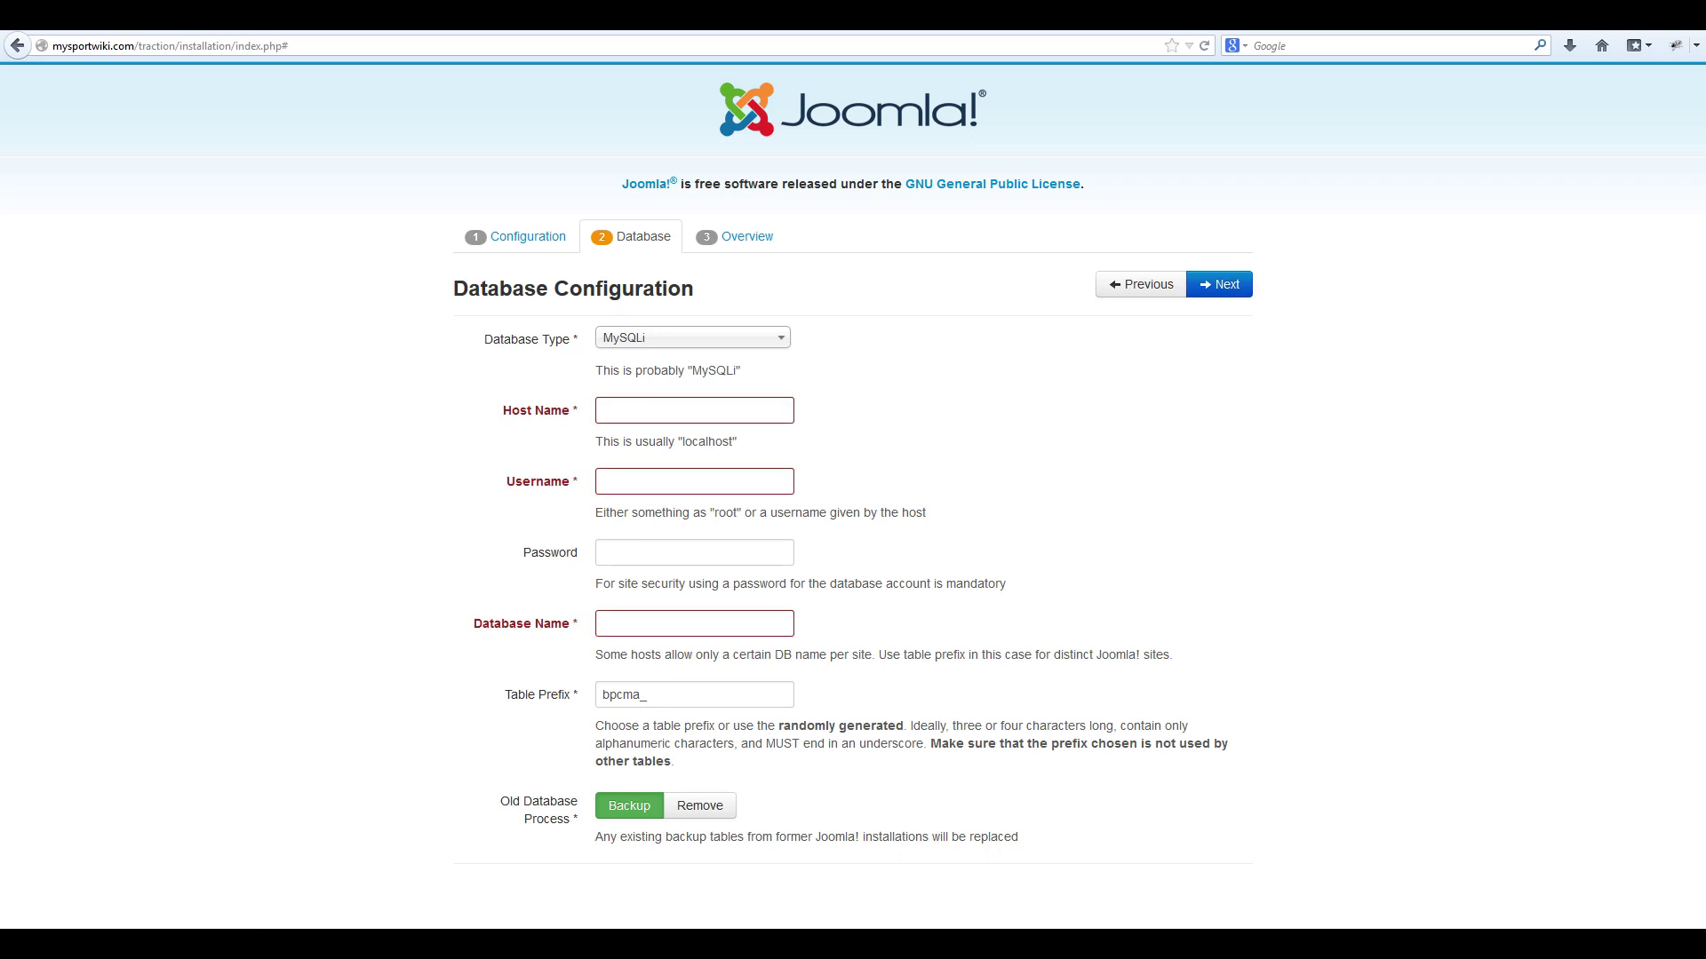
# Keep MySQLi as the database type and set the host to localhost.
pyautogui.click(692, 338)
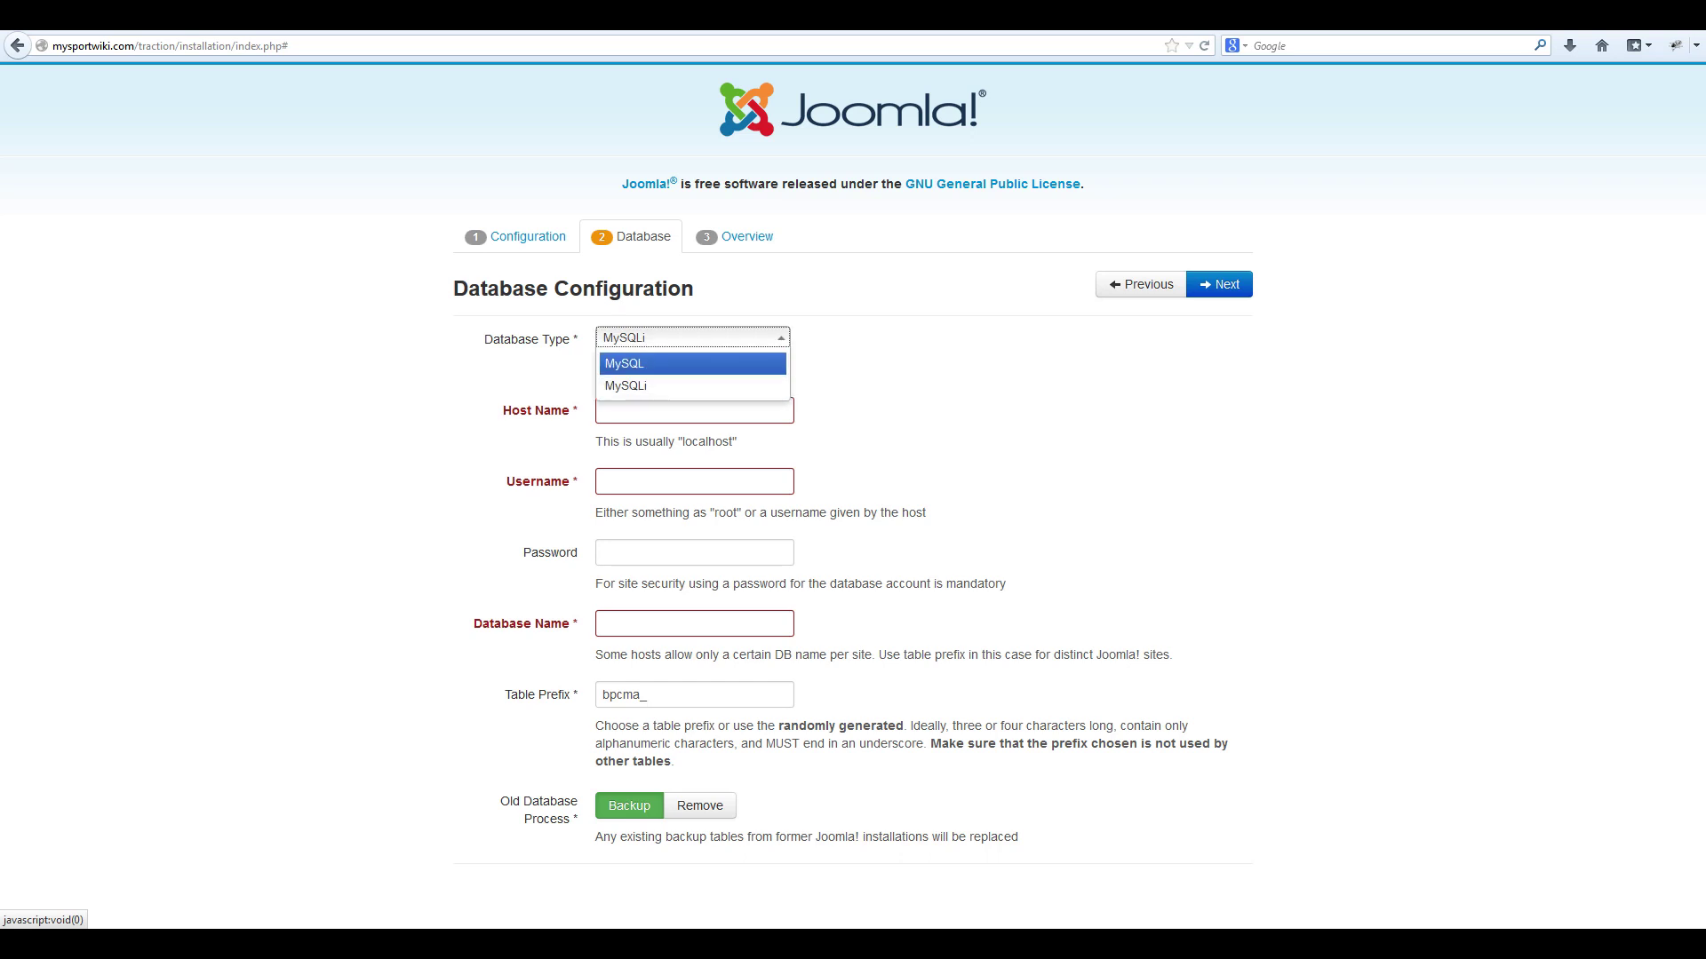
pyautogui.click(692, 361)
pyautogui.click(680, 410)
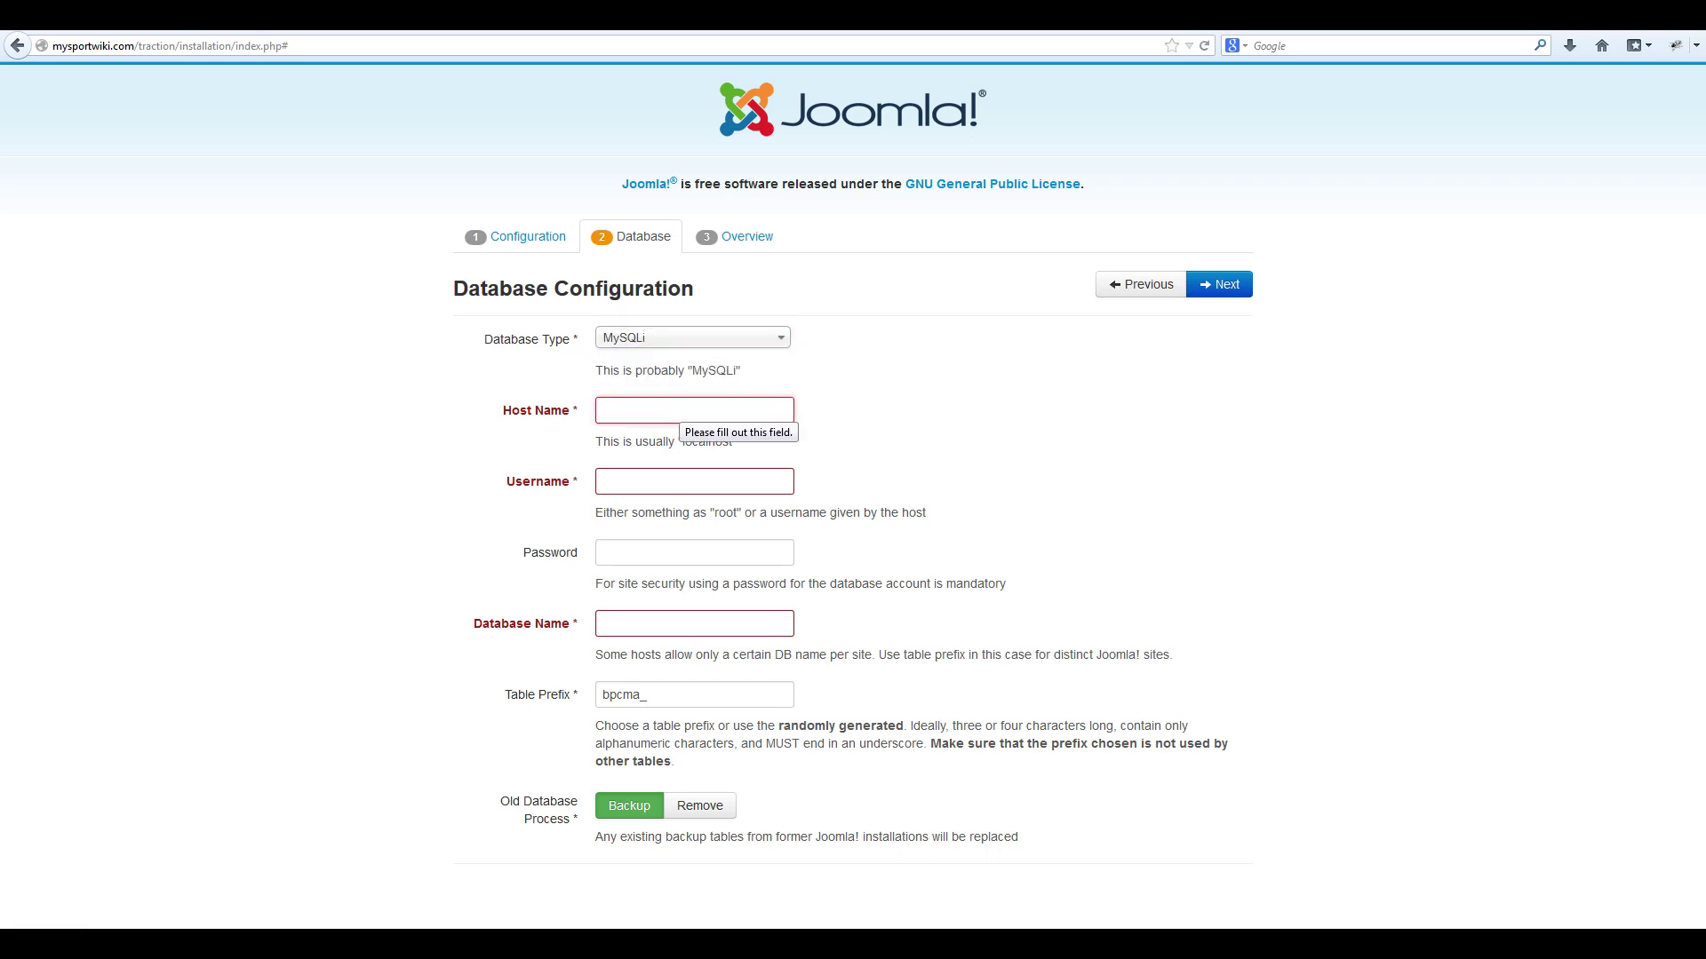
pyautogui.write('localhosty')
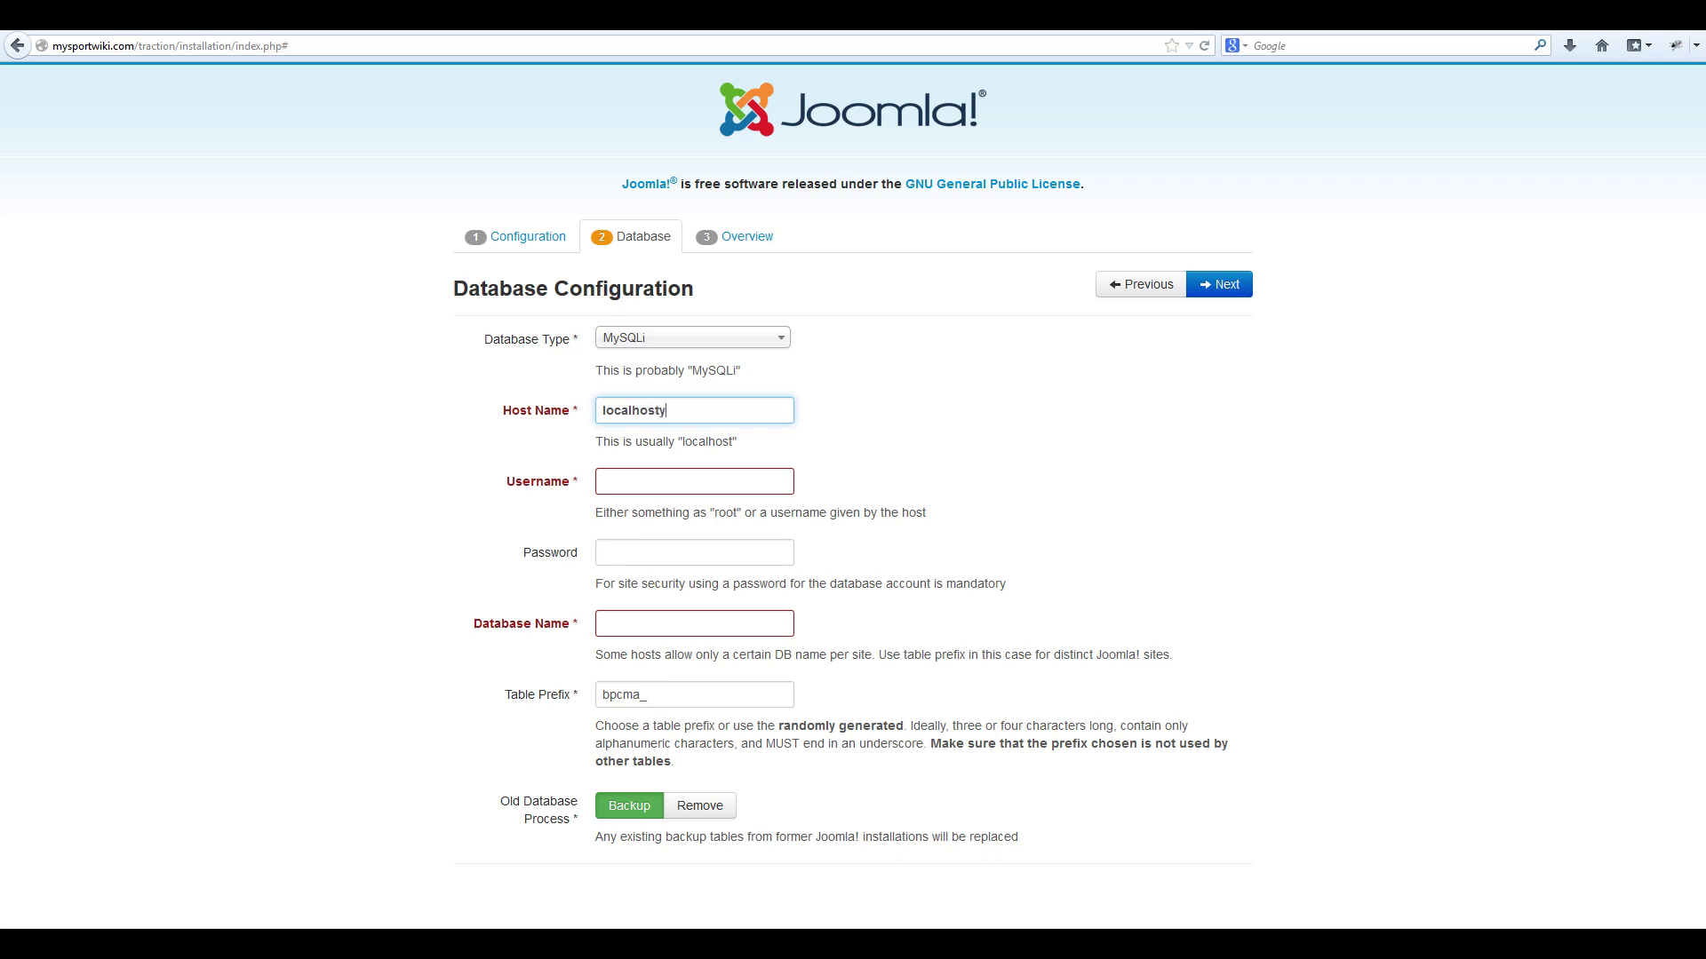
pyautogui.press('BackSpace')
# Enter the database username, its password and the traction database name, then submit.
pyautogui.click(694, 481)
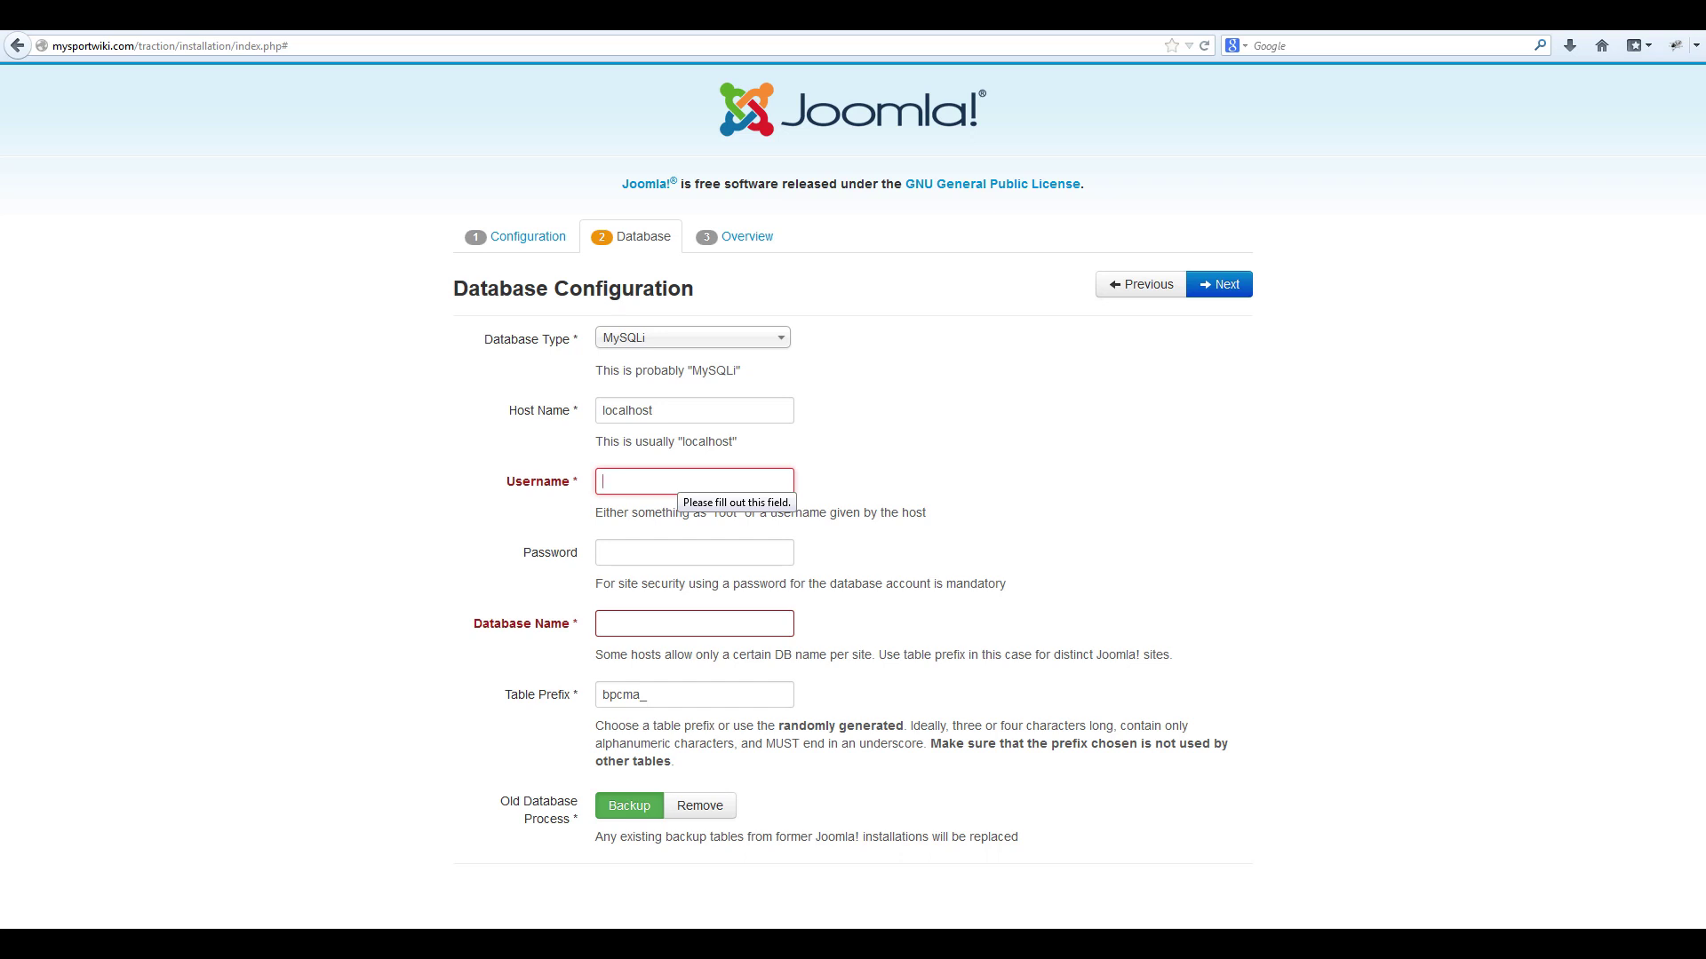
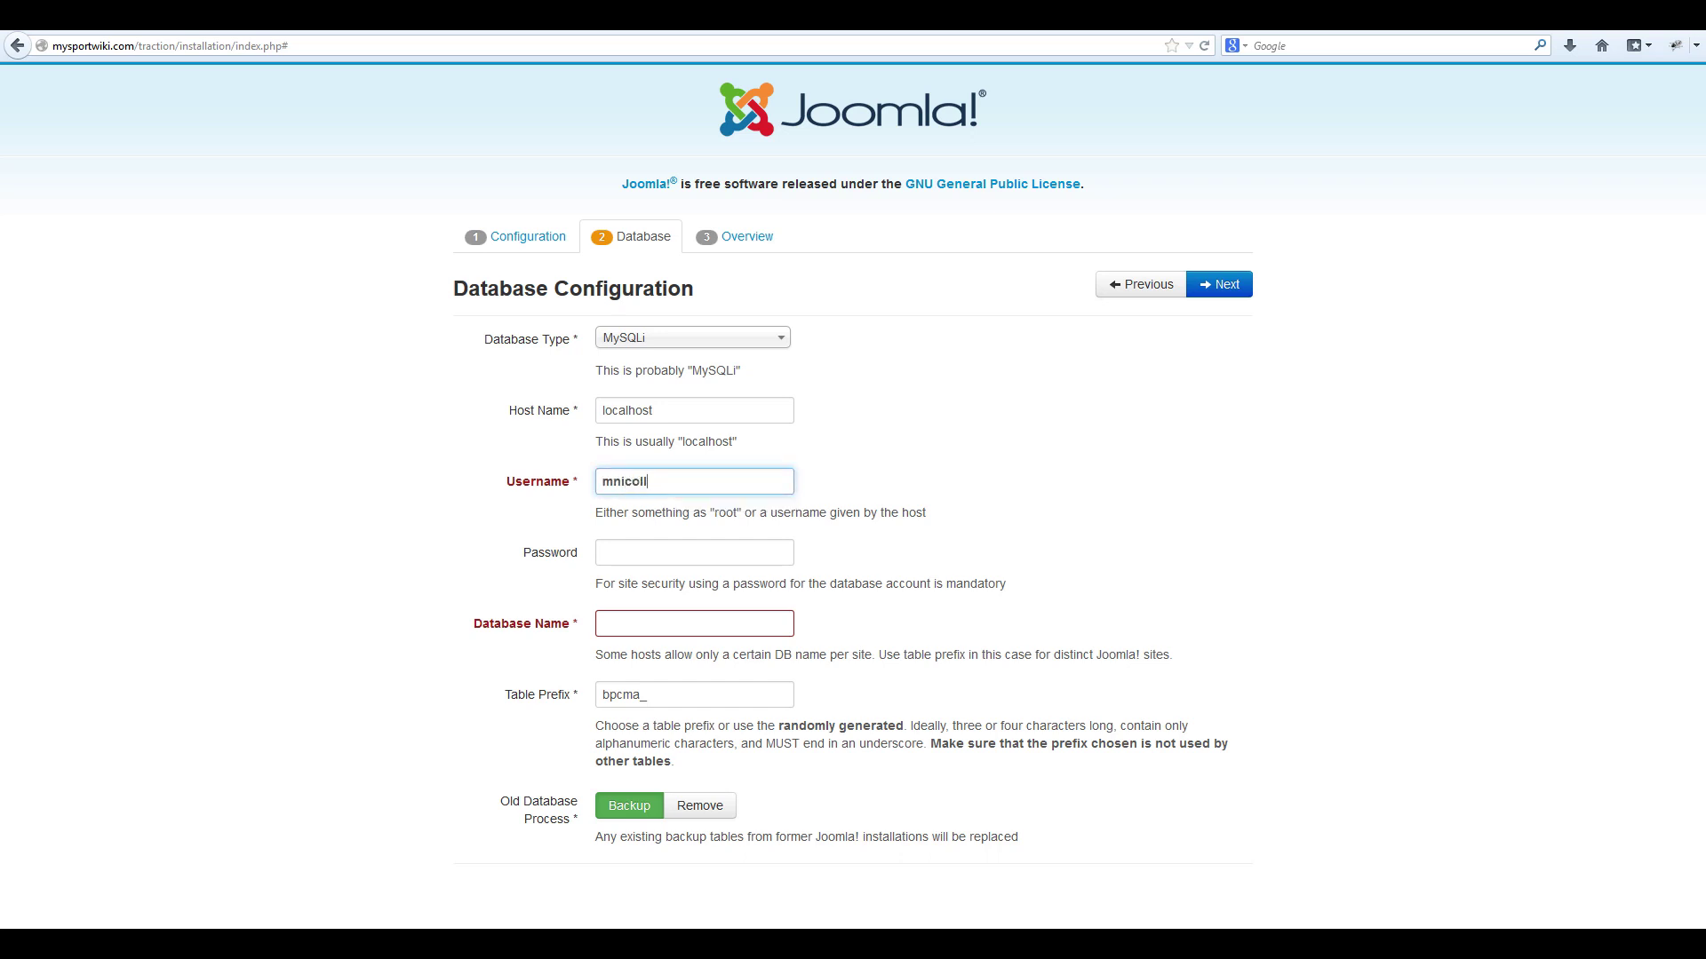
pyautogui.click(694, 552)
pyautogui.write('•••••••••')
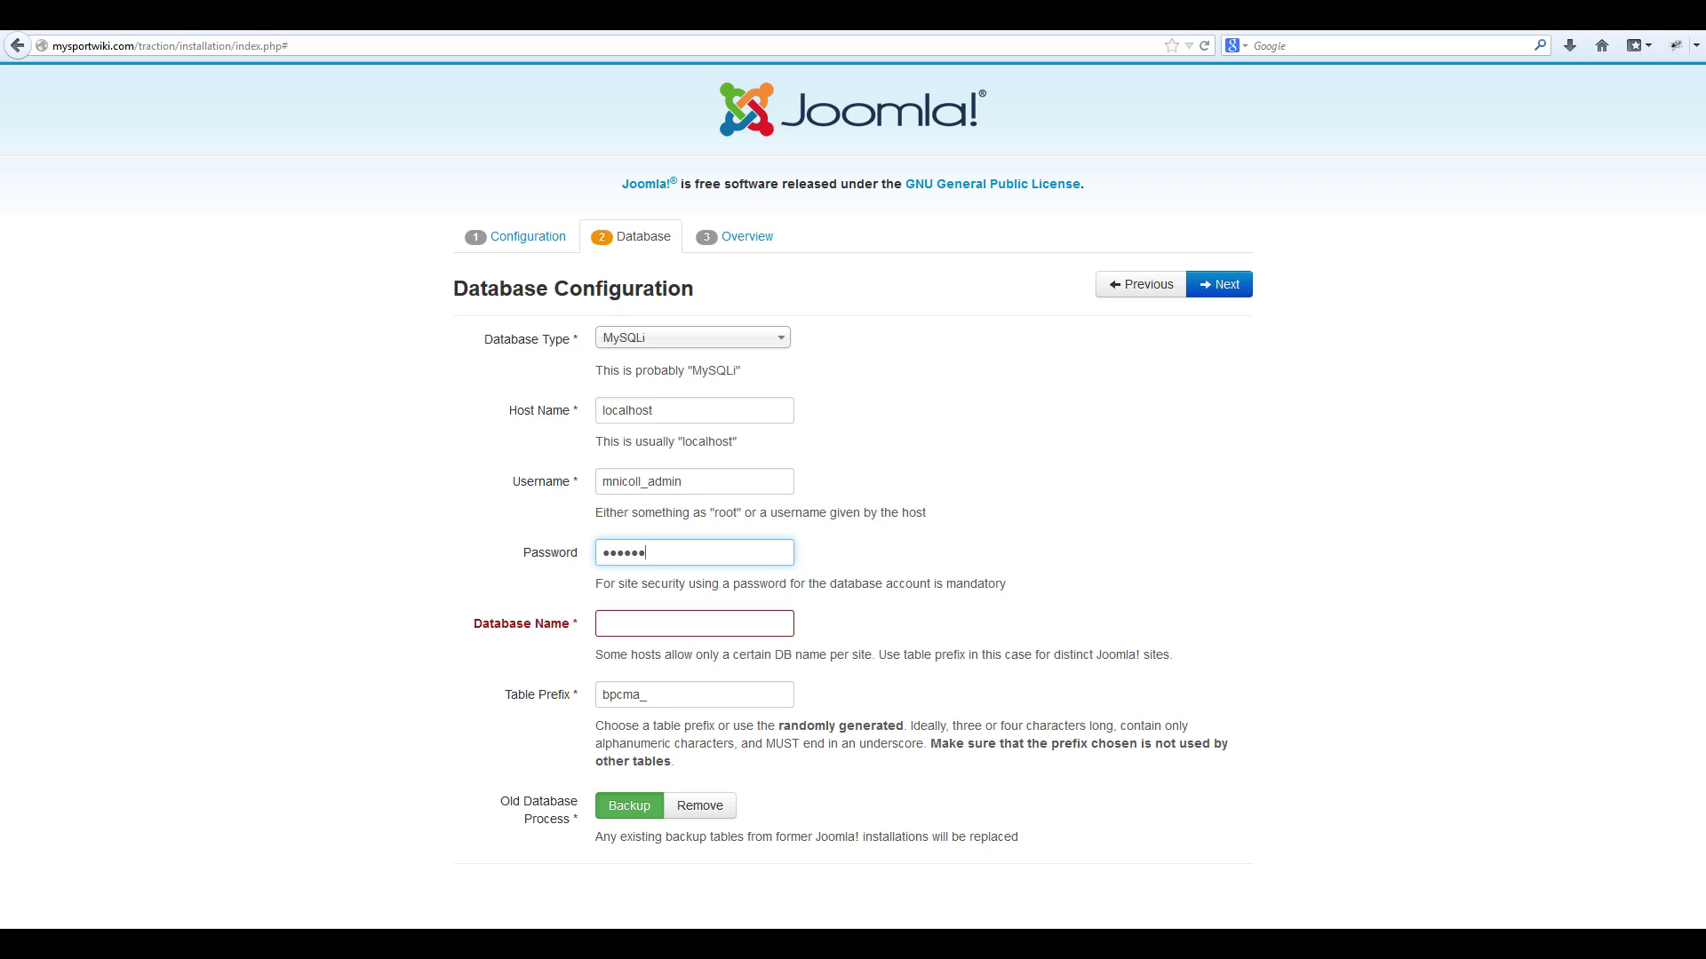
pyautogui.press('Tab')
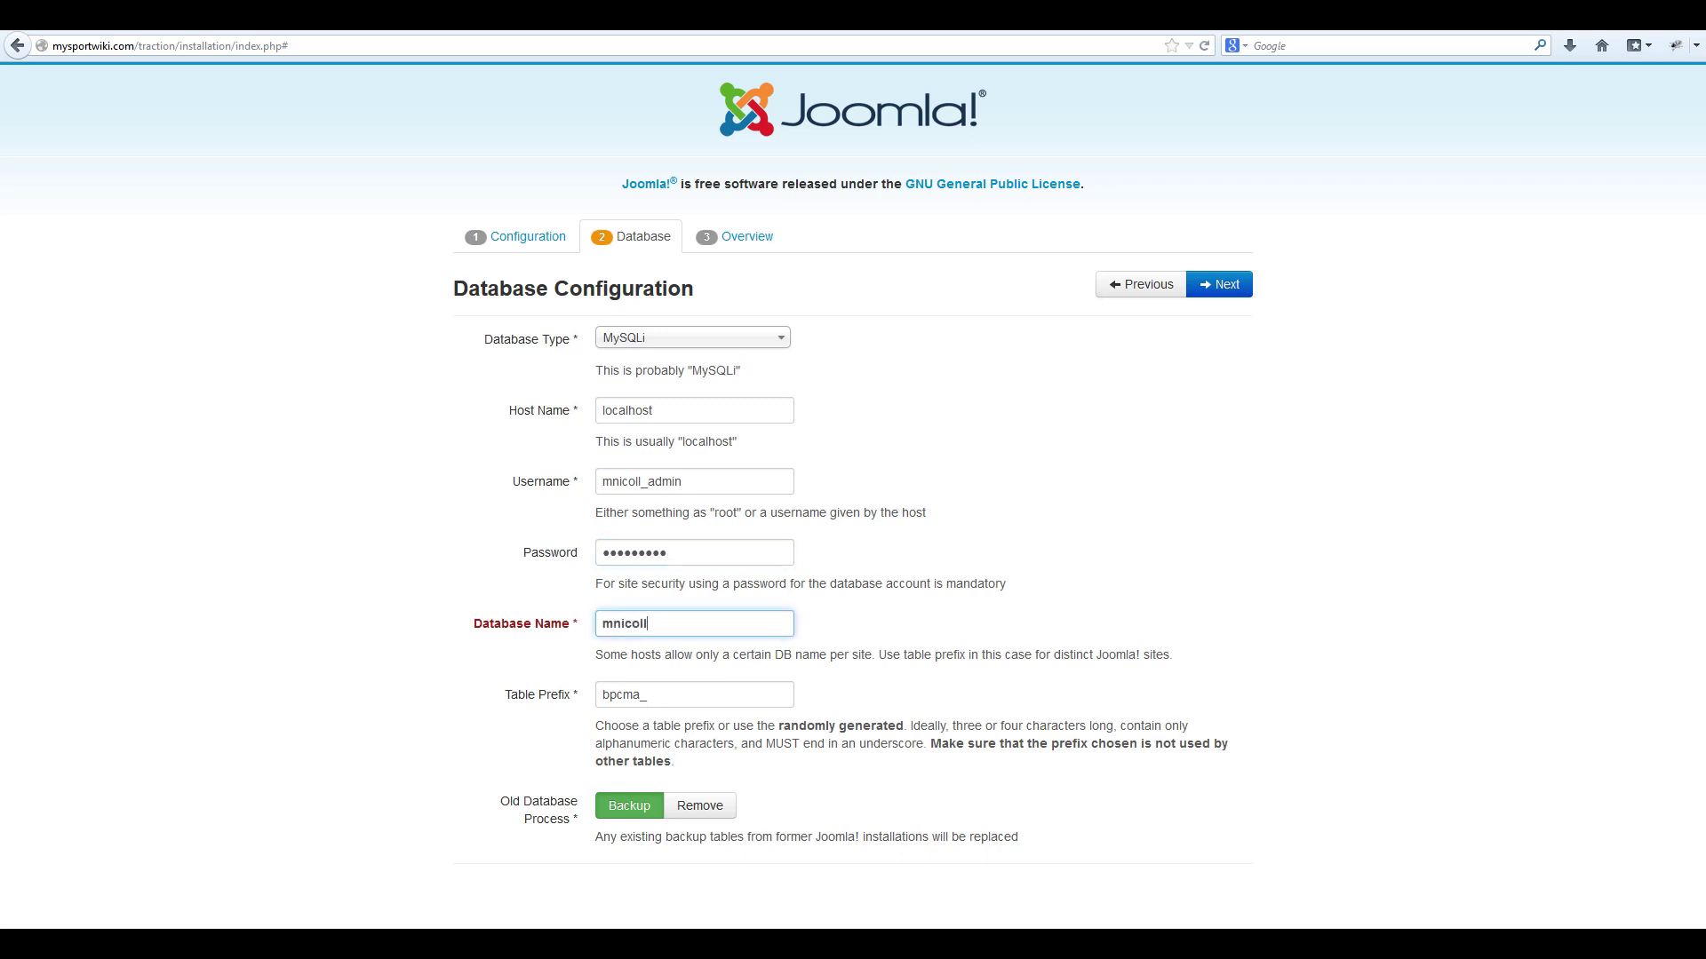
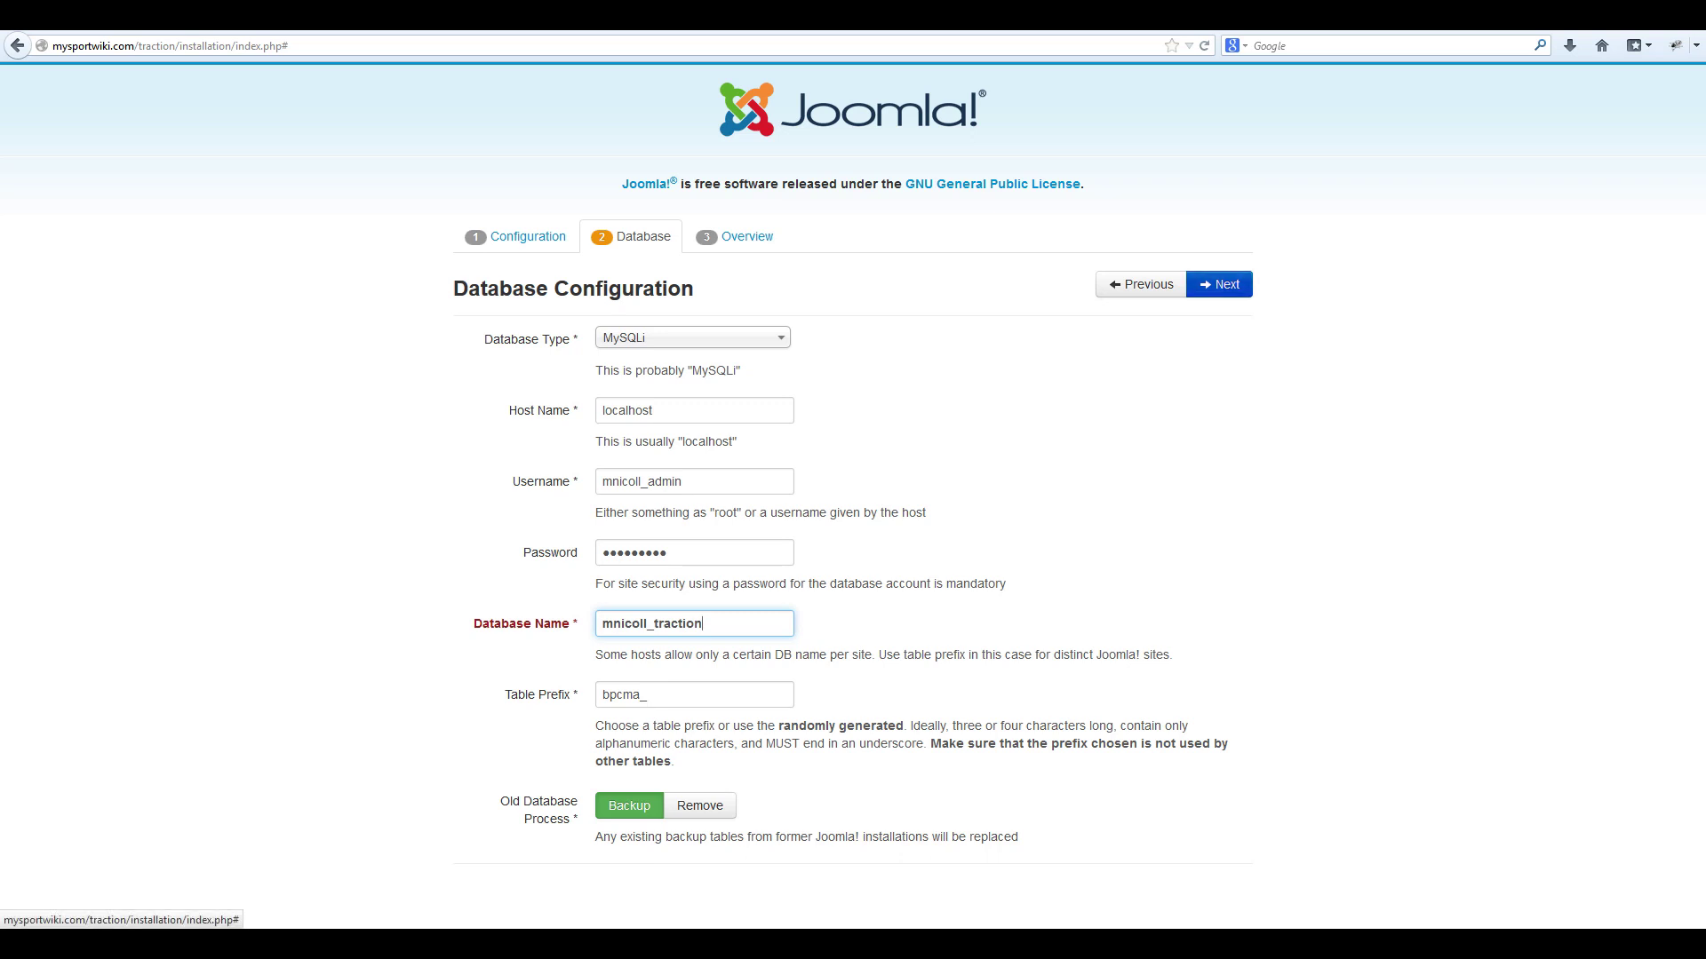
pyautogui.click(1219, 284)
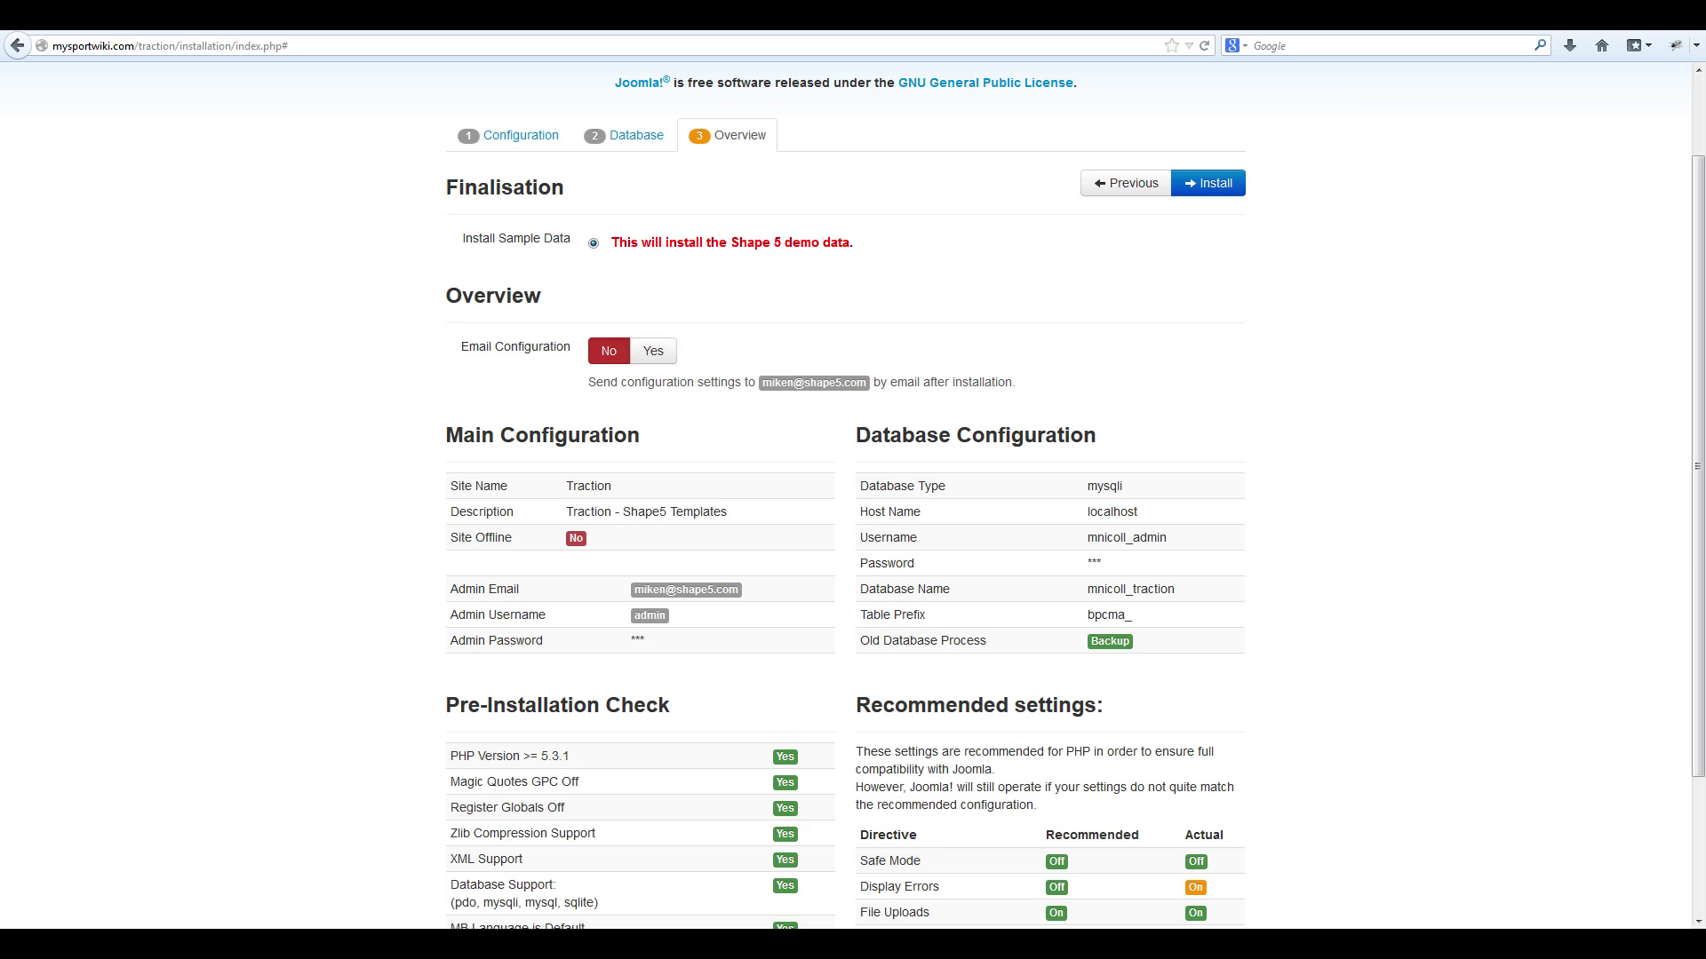
# Review the Overview summary and start installing Joomla with the Shape5 demo data.
pyautogui.scroll(-2, 853, 497)
pyautogui.scroll(4, 852, 498)
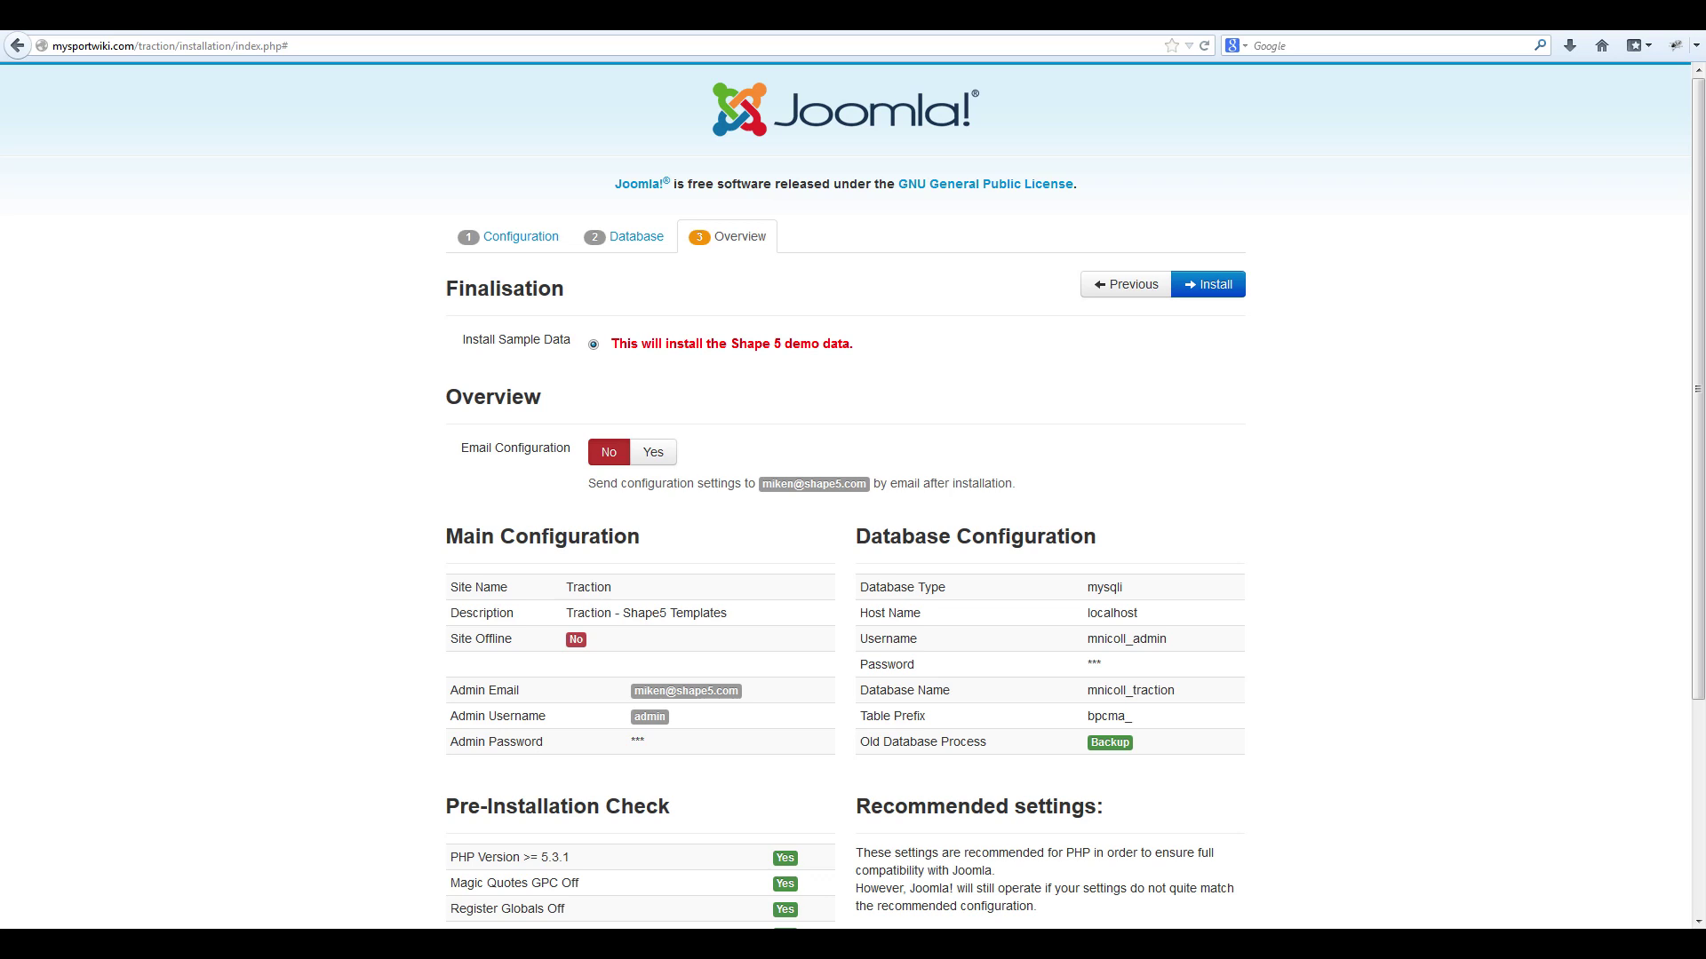
pyautogui.click(1208, 284)
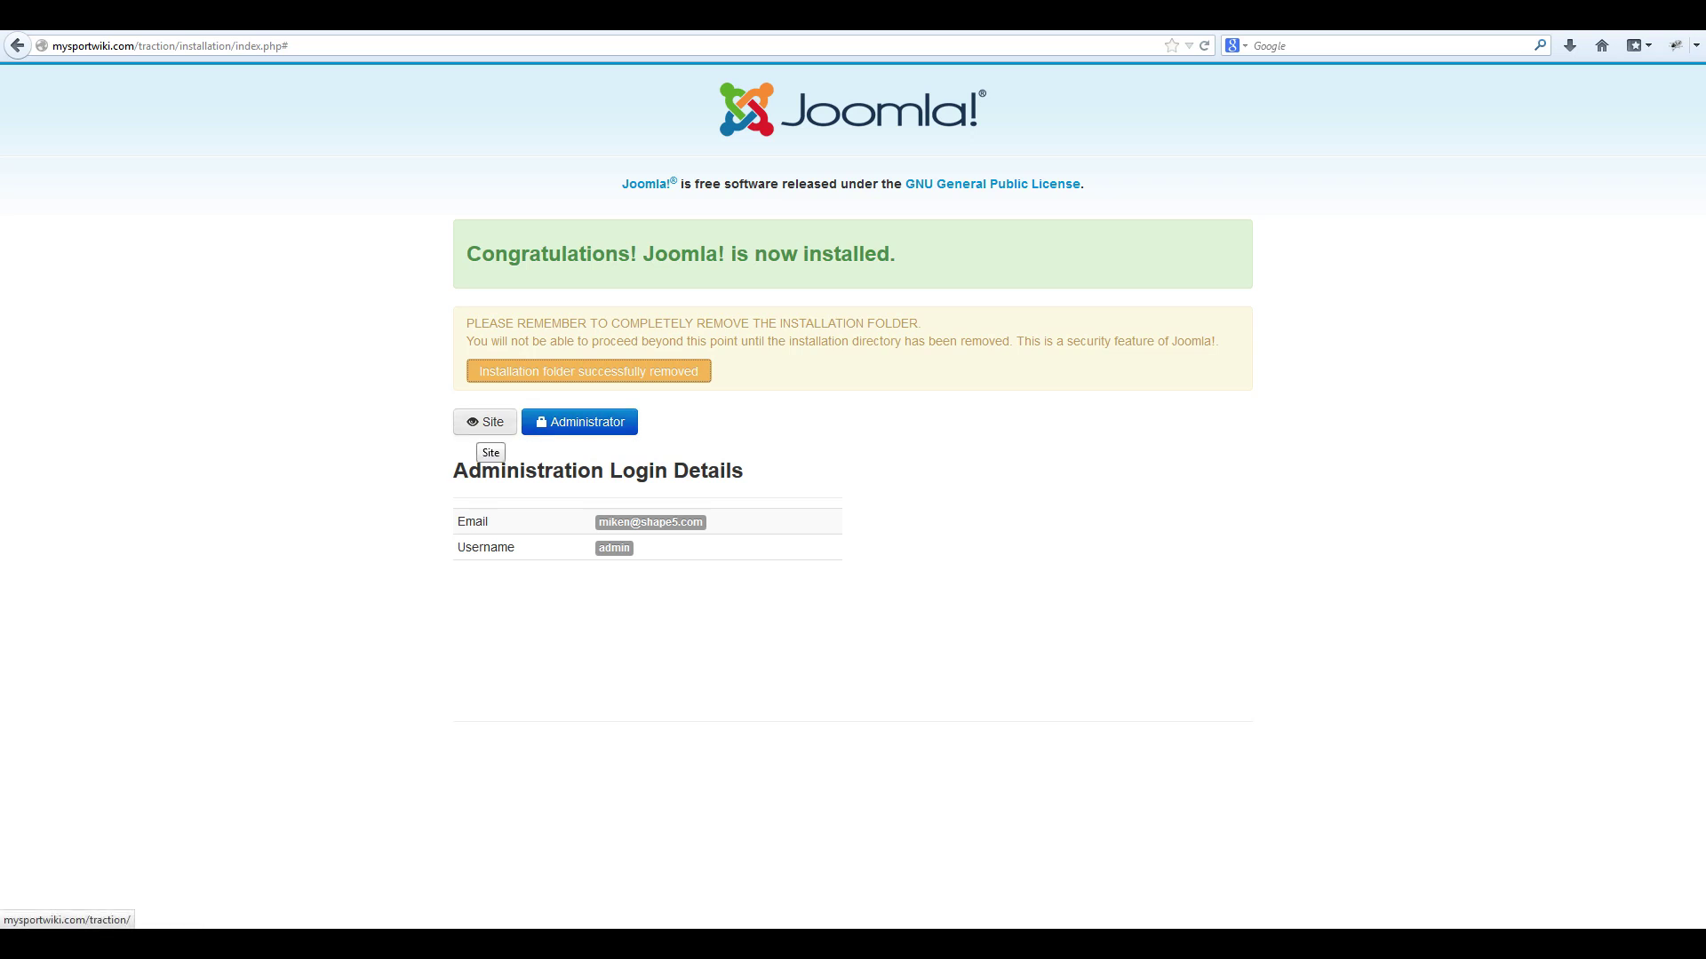
# Open the Traction front end and scroll through its demo content to the footer and back.
pyautogui.click(485, 423)
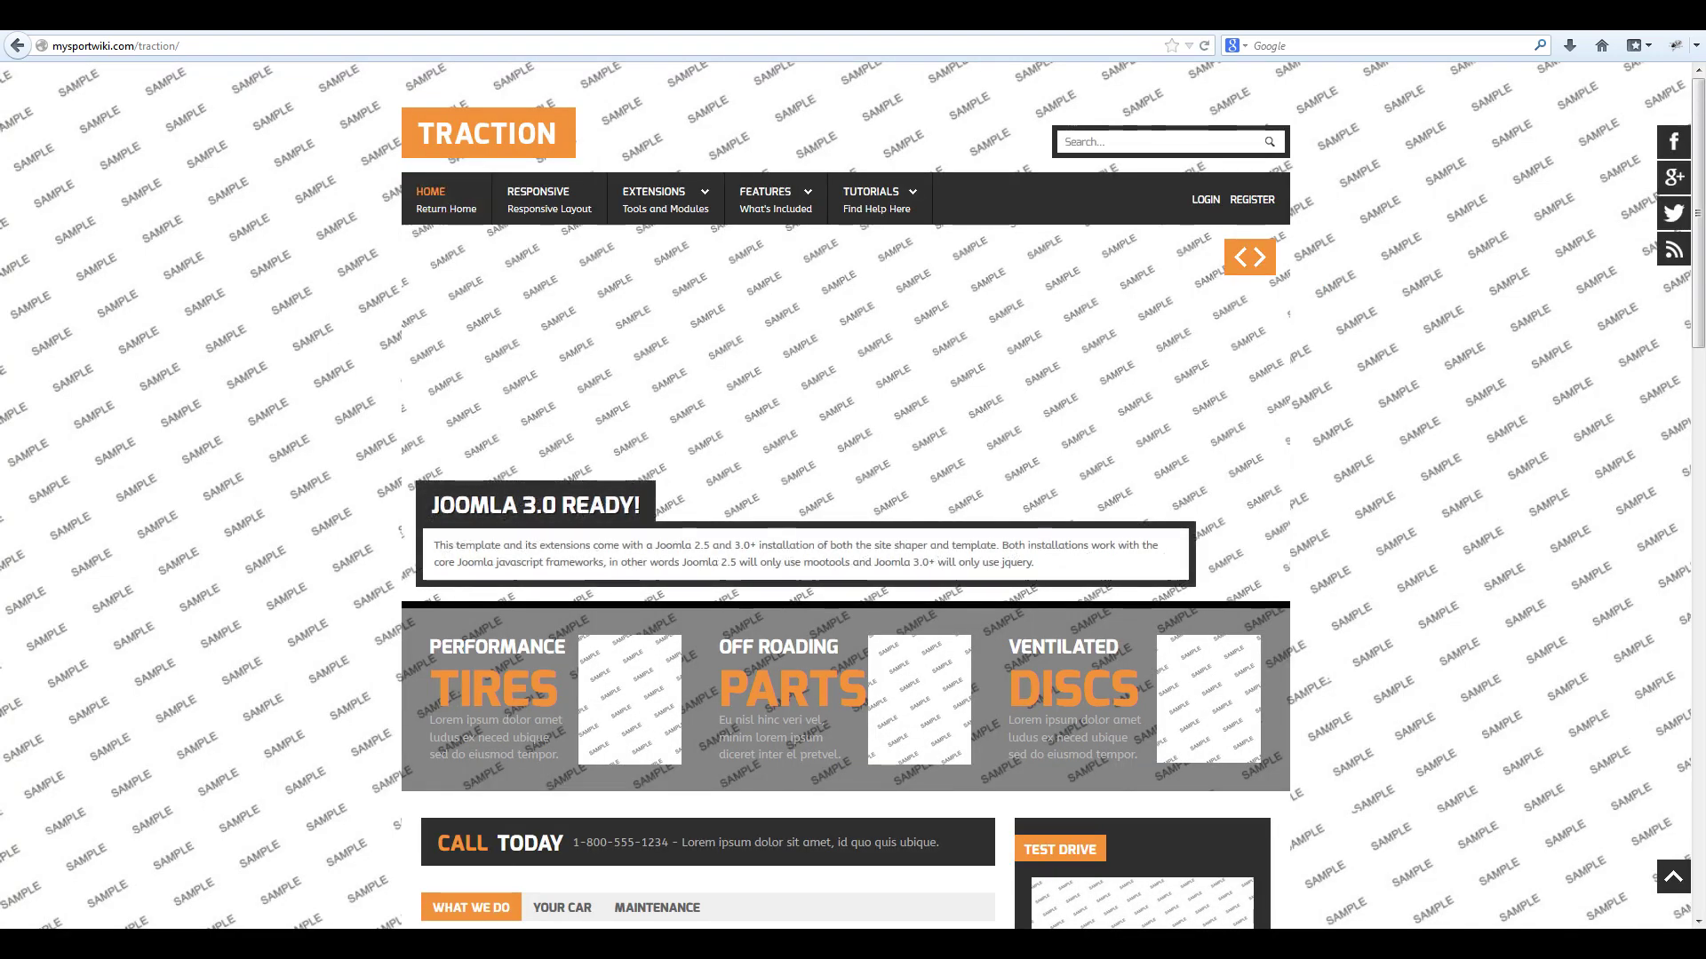
pyautogui.scroll(-5, 666, 195)
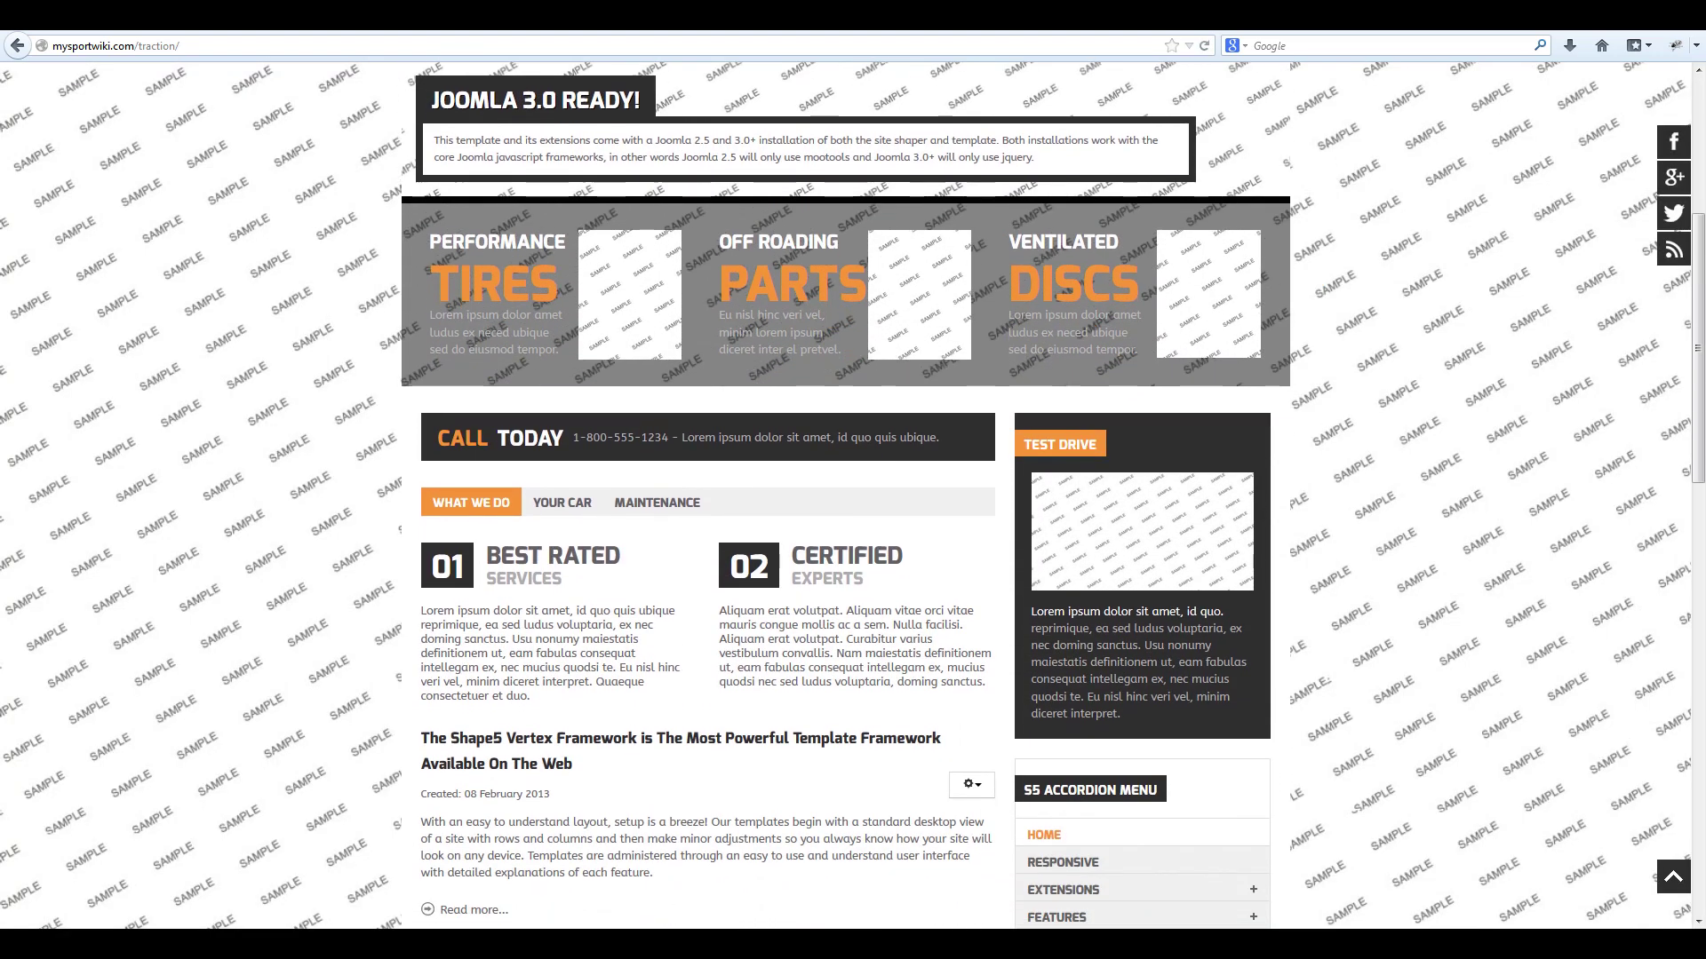
pyautogui.scroll(-10, 853, 497)
pyautogui.scroll(-4, 853, 497)
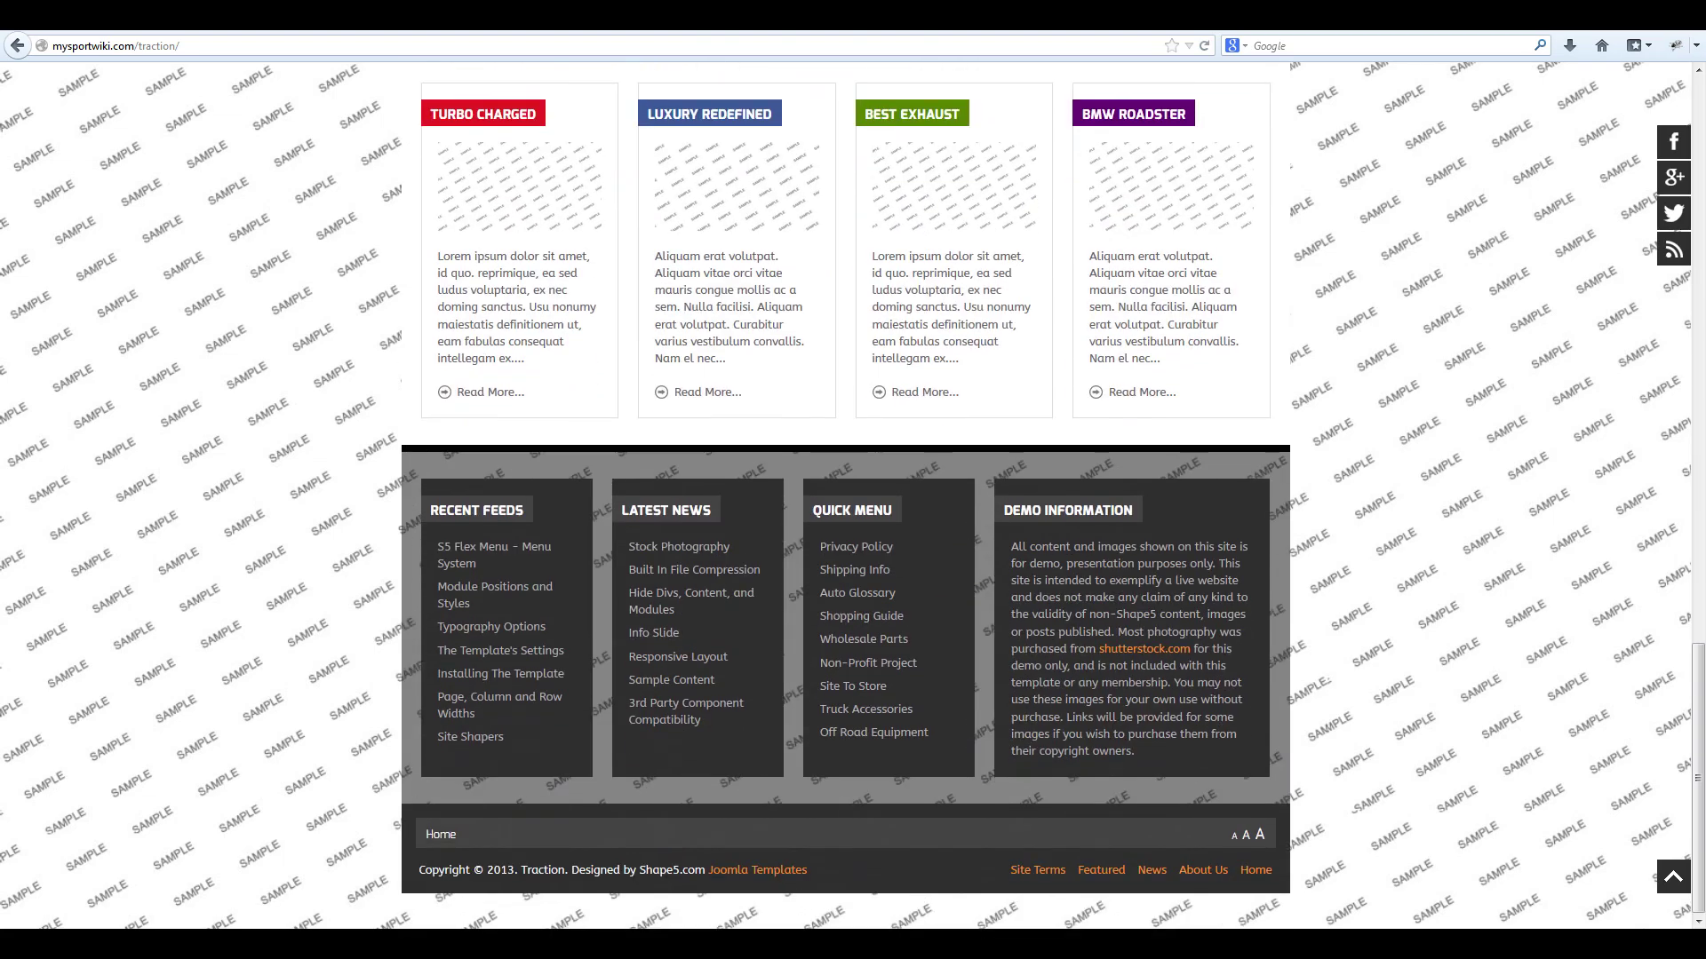
pyautogui.scroll(20, 853, 498)
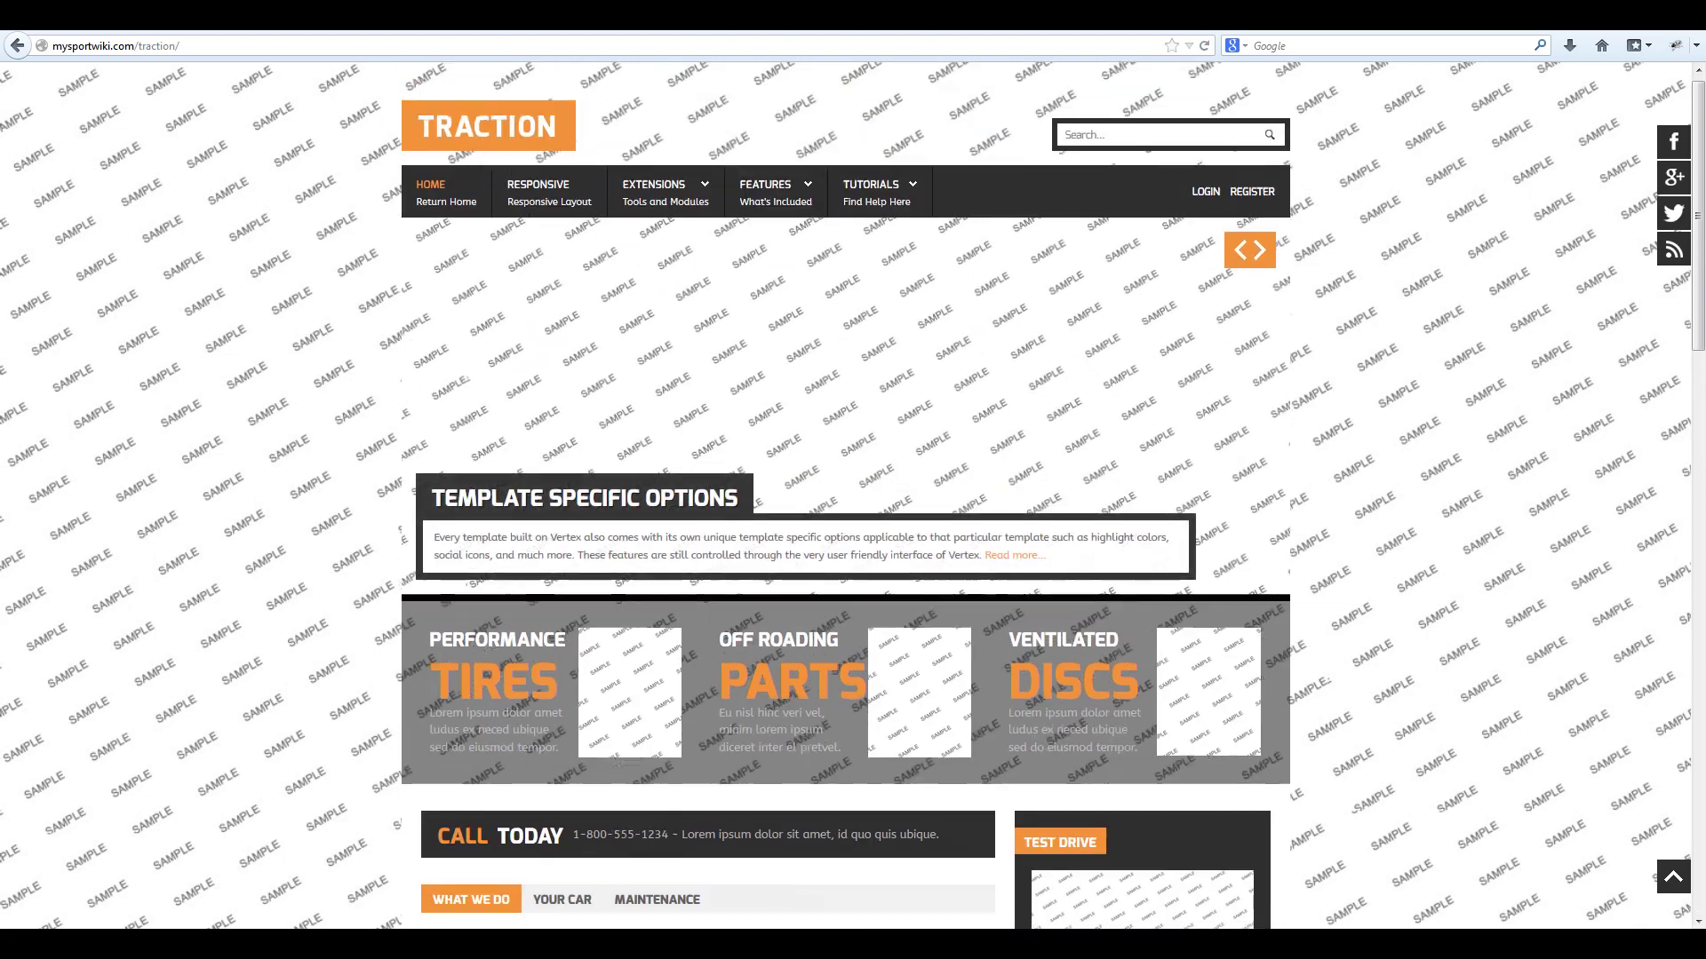